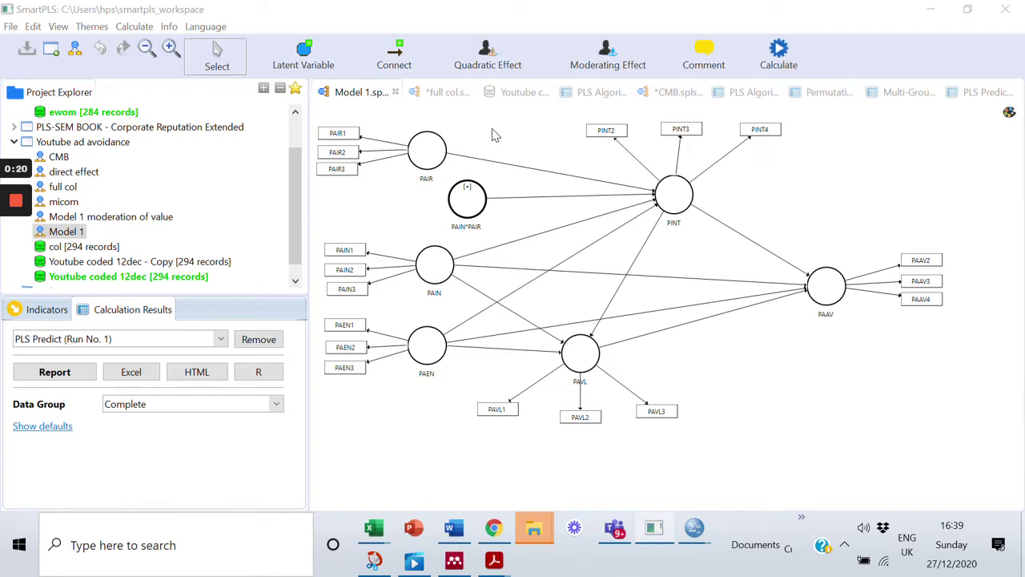
Bring the Model 1 path model forward and choose PLS Algorithm from the Calculate menu
{"action": "left_click", "coordinate": [376, 94]}
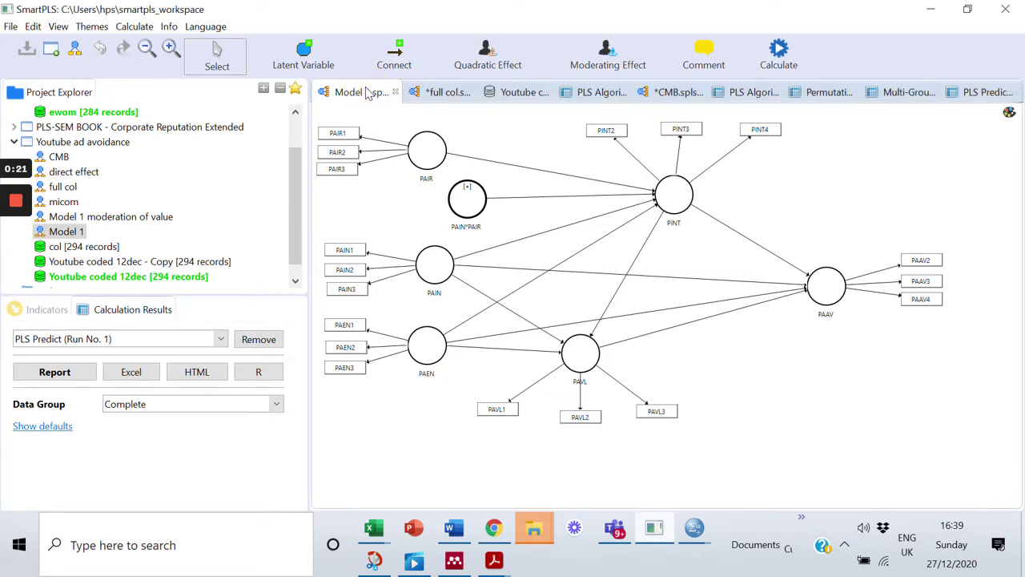
{"action": "left_click", "coordinate": [783, 61]}
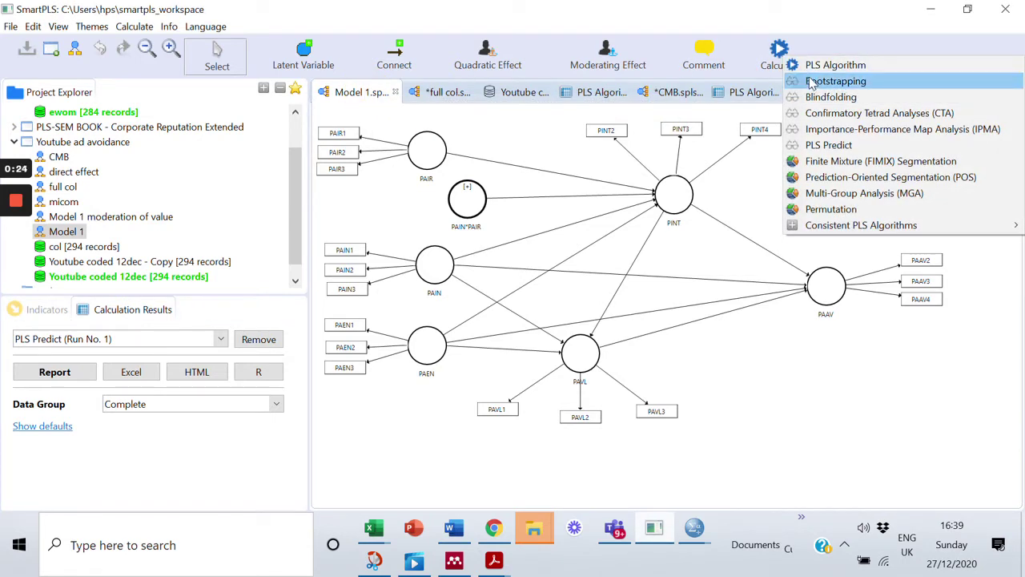
{"action": "left_click", "coordinate": [833, 66]}
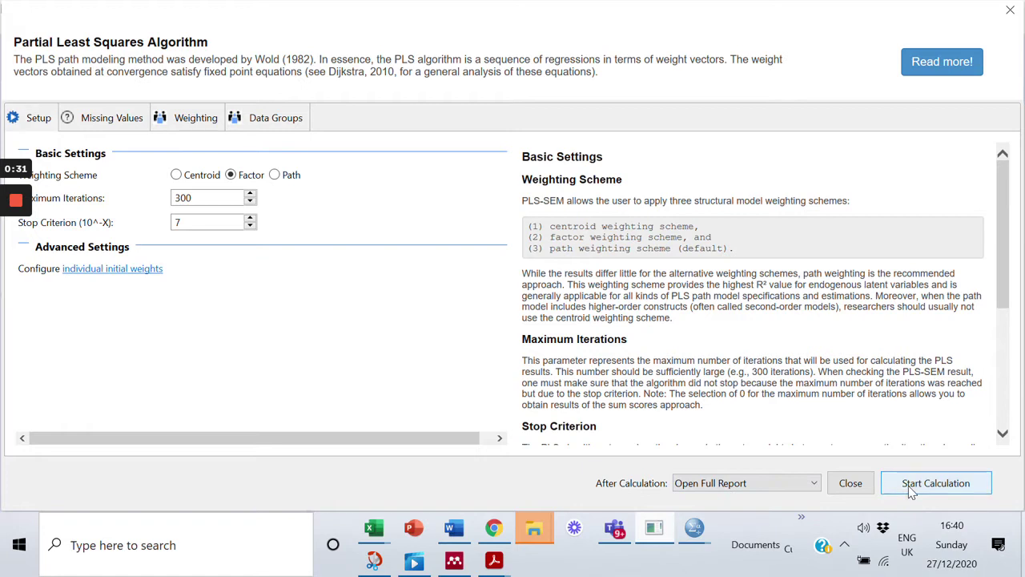
Start the PLS algorithm with Factor weighting and 300 maximum iterations
{"action": "left_click", "coordinate": [909, 486]}
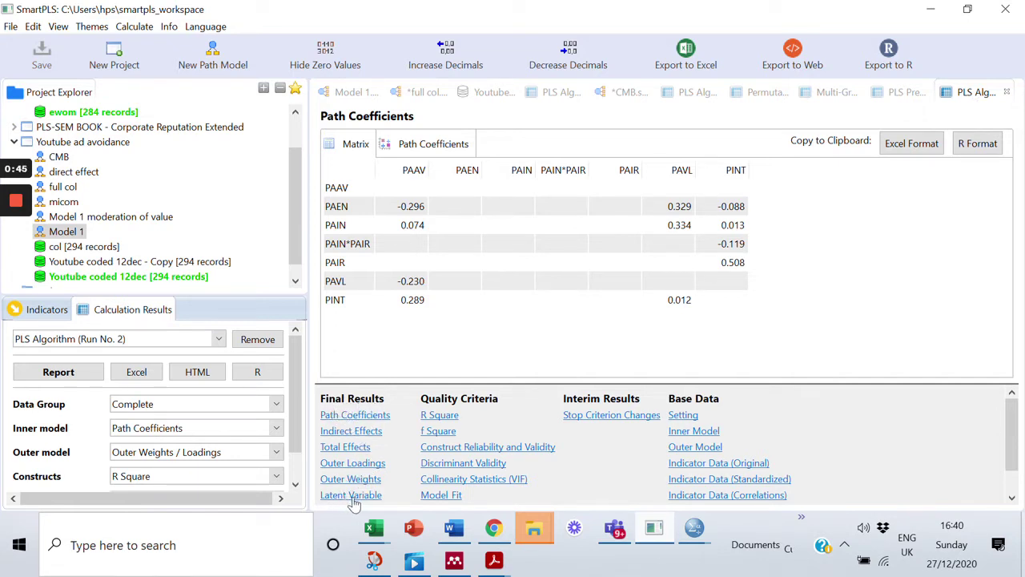
Show the per-case latent variable scores and copy them in Excel format
{"action": "left_click", "coordinate": [352, 495]}
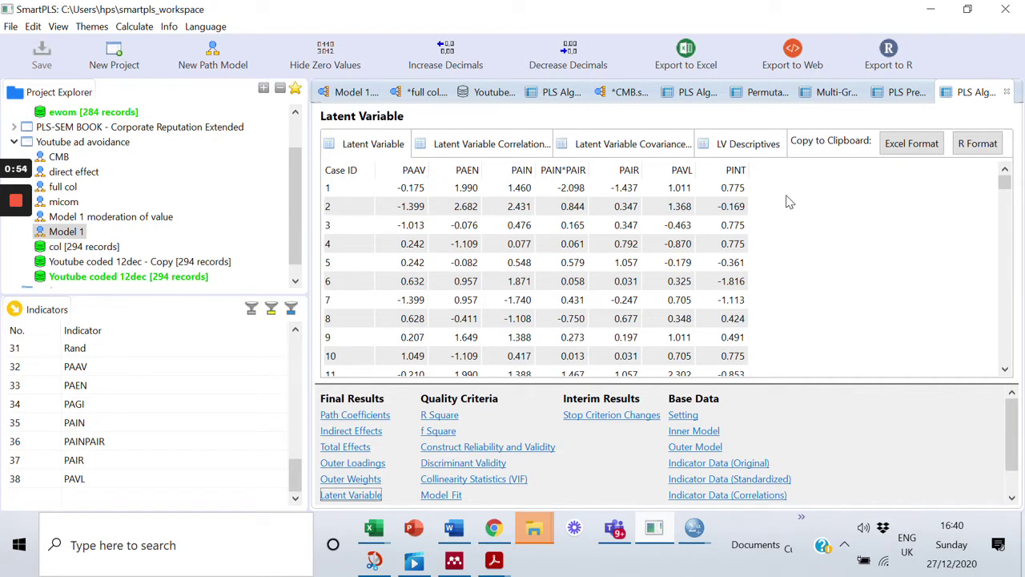
{"action": "left_click", "coordinate": [910, 147]}
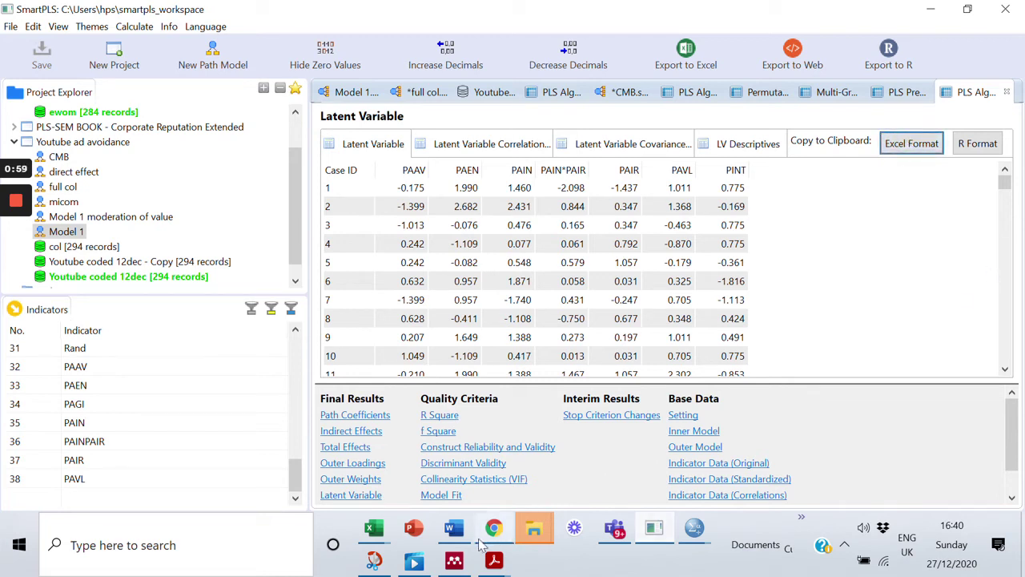
{"action": "mouse_move", "coordinate": [373, 543]}
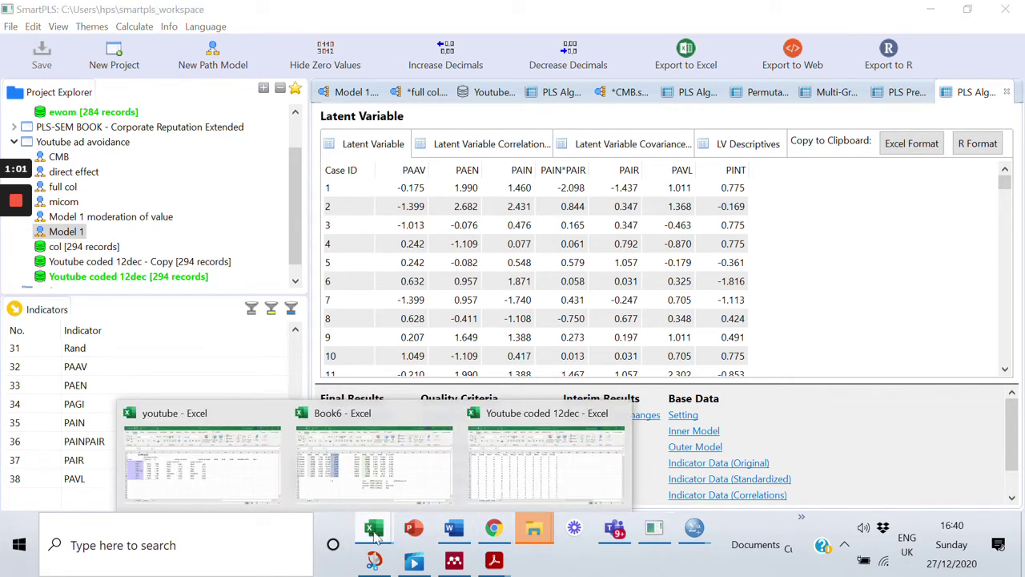
Paste the latent variable scores for cases 1–294 into columns AE–AL of the Youtube coded 12dec sheet
{"action": "left_click", "coordinate": [516, 483]}
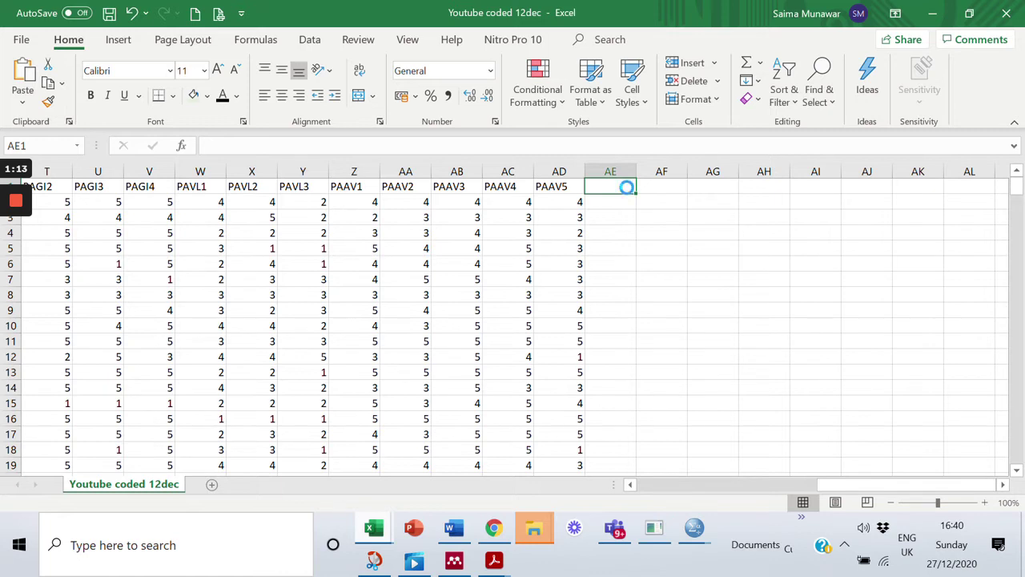
{"action": "key", "text": "ctrl+v"}
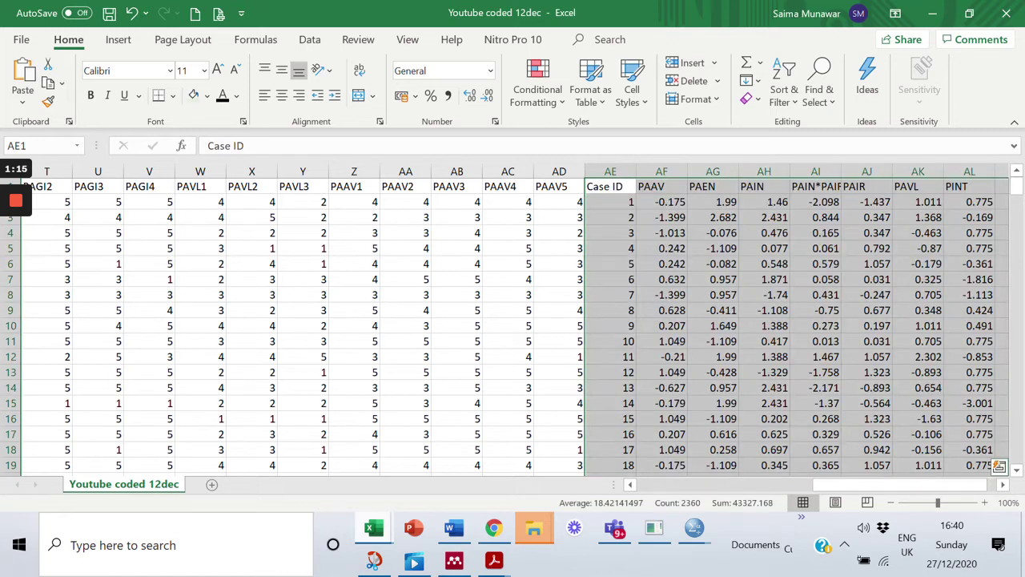
{"action": "left_click", "coordinate": [741, 485]}
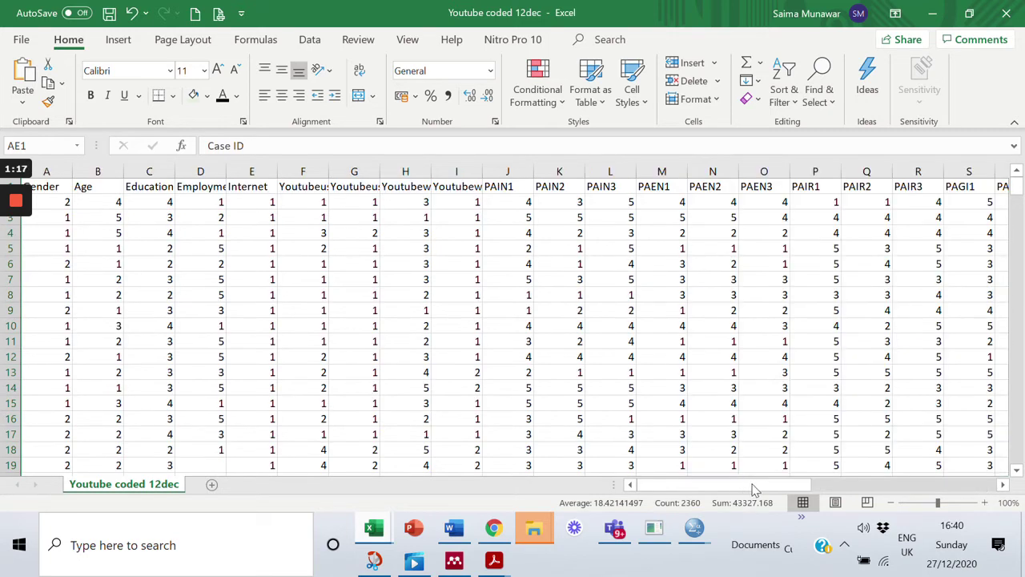
{"action": "left_click_drag", "start_coordinate": [756, 488], "coordinate": [979, 471]}
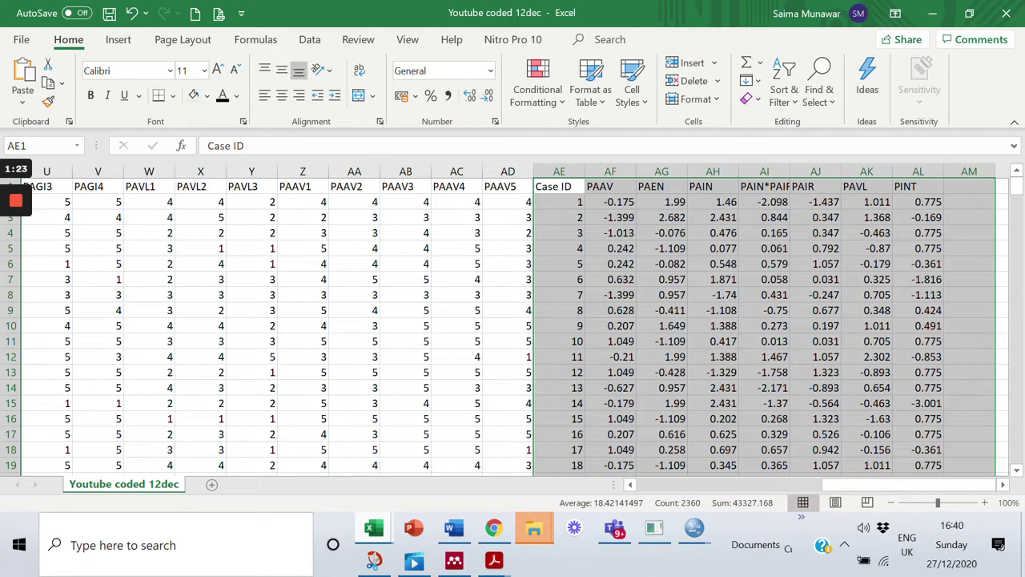
{"action": "left_click_drag", "start_coordinate": [1012, 190], "coordinate": [1015, 463]}
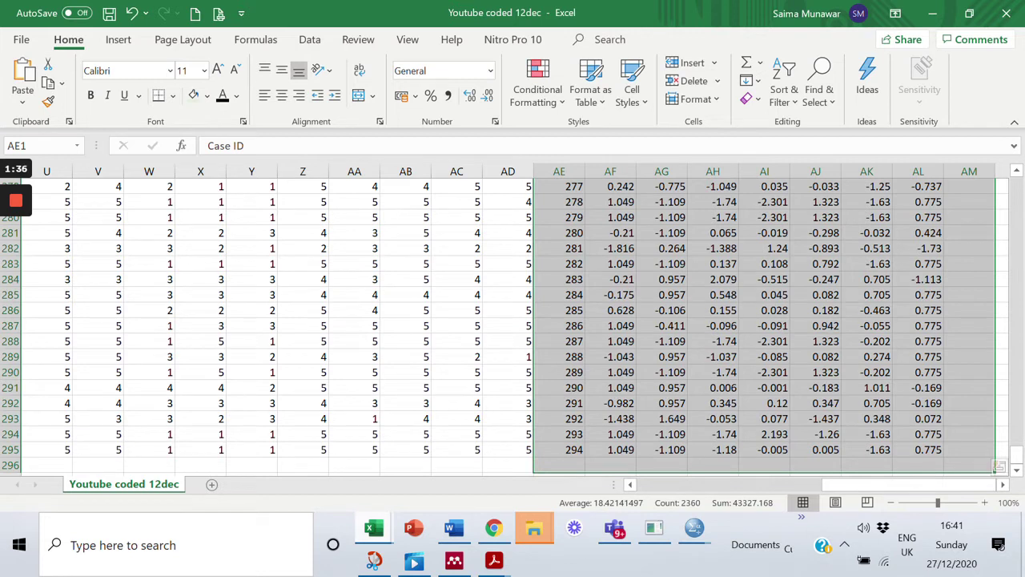
{"action": "left_click_drag", "start_coordinate": [1018, 457], "coordinate": [1010, 170]}
{"action": "left_click", "coordinate": [970, 185]}
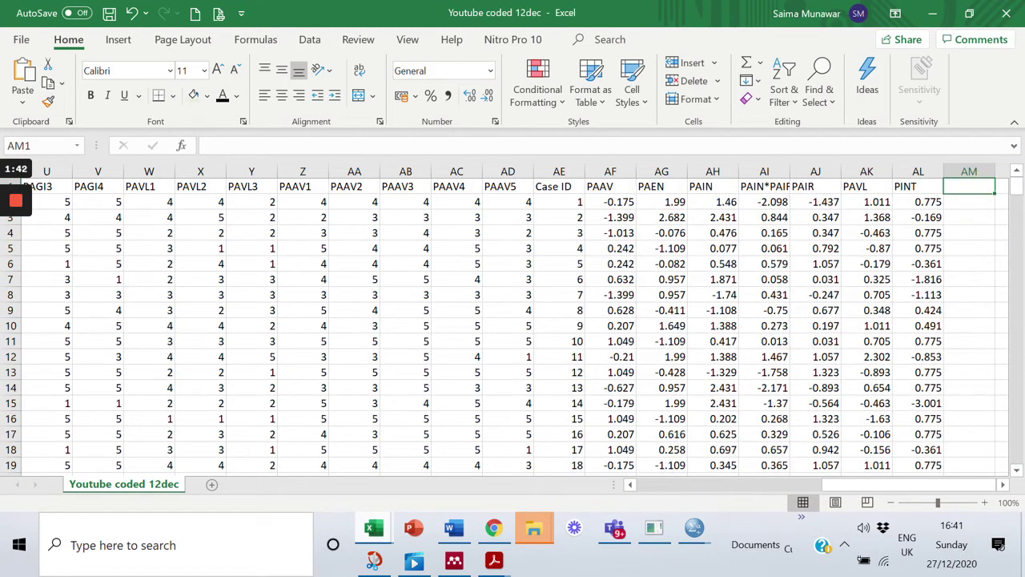
Head column AM 'Random' and enter =RAND() in AM2
{"action": "type", "text": "Random"}
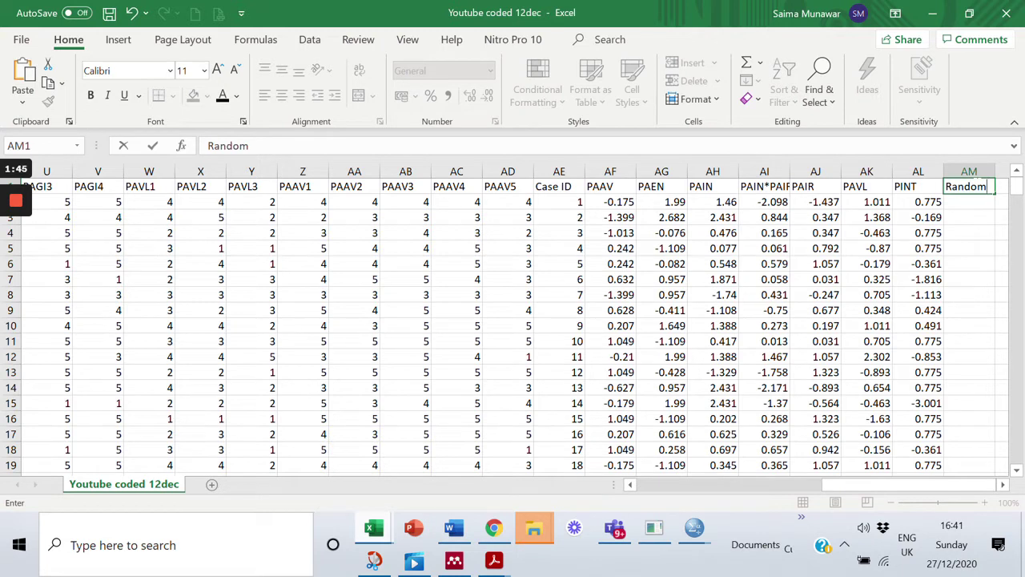
{"action": "key", "text": "Return"}
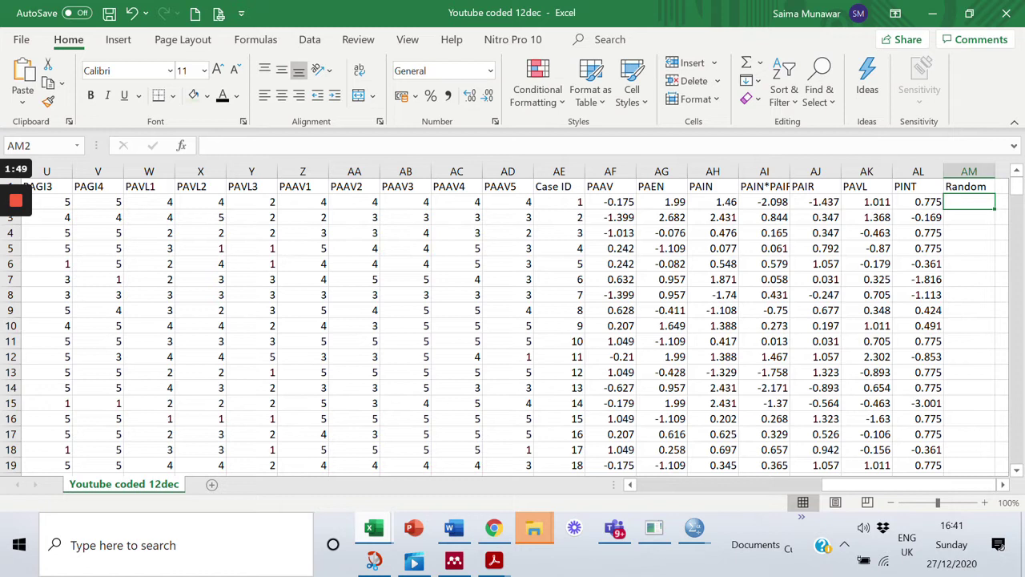
{"action": "type", "text": "="}
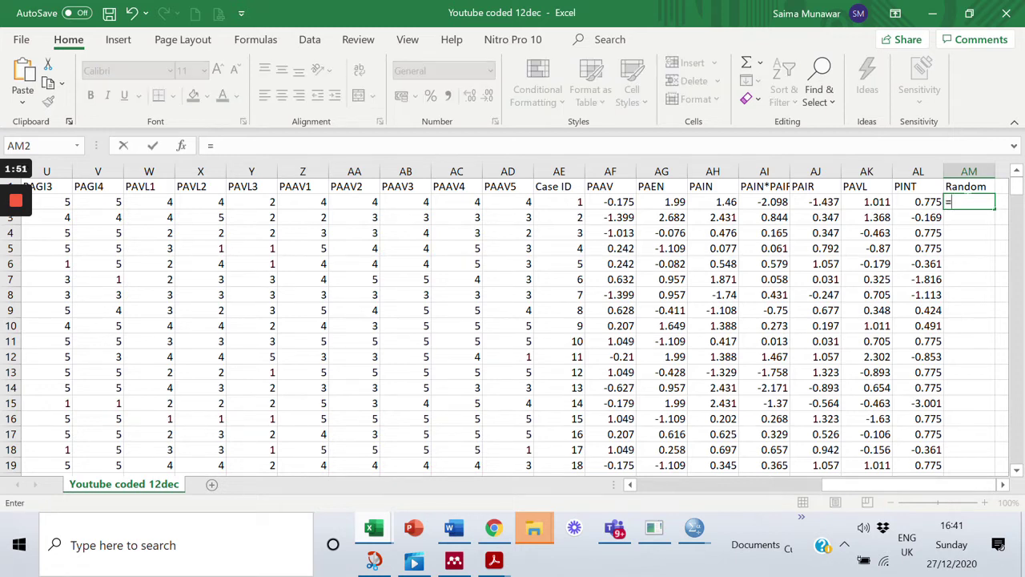
{"action": "type", "text": "rand"}
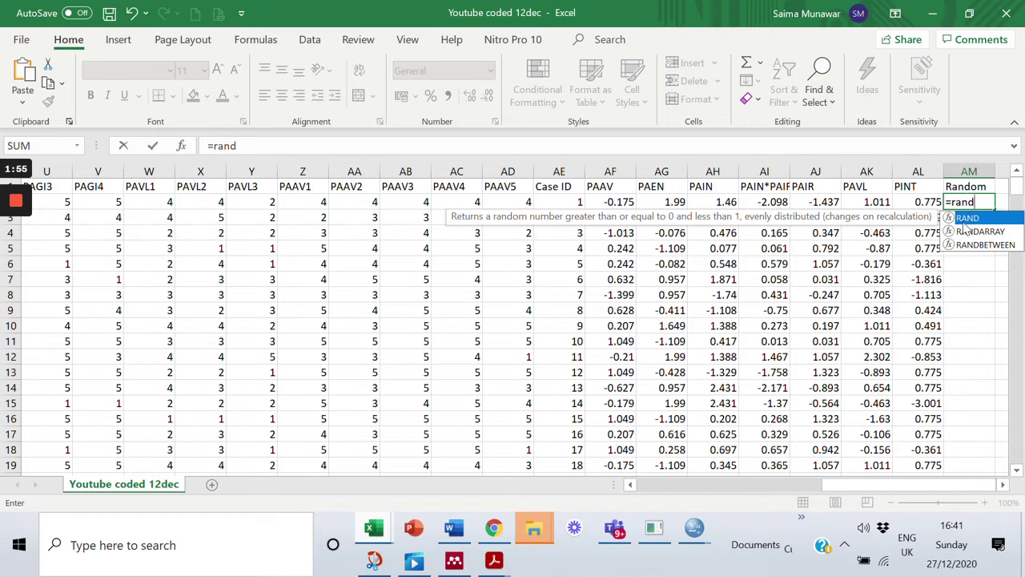
{"action": "double_click", "coordinate": [969, 218]}
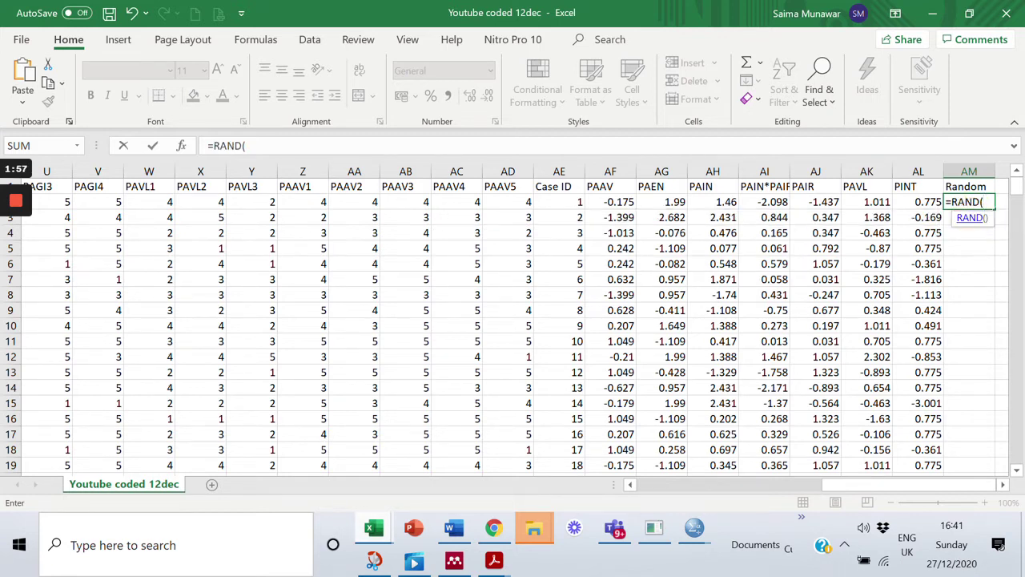
{"action": "type", "text": ")"}
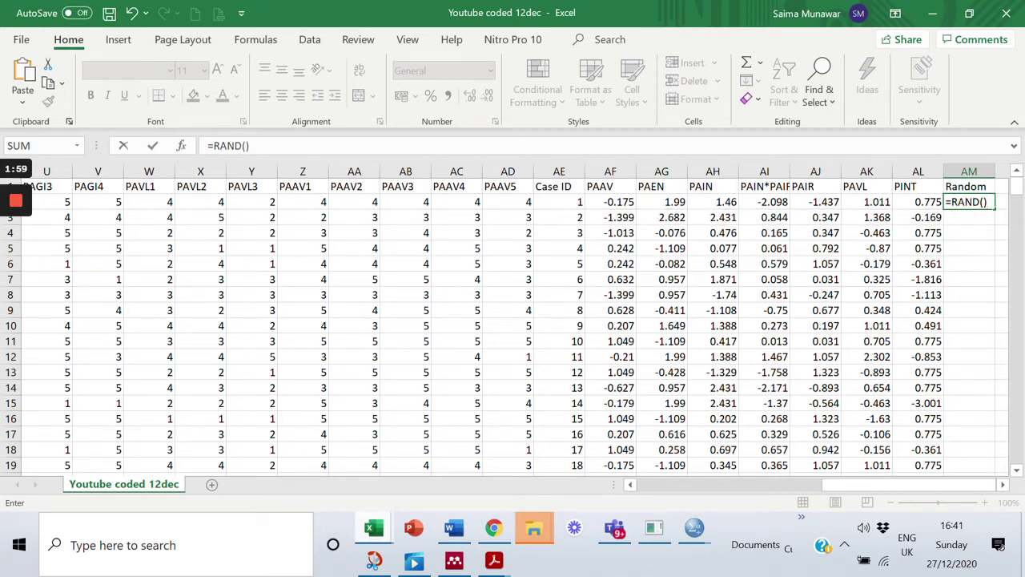
{"action": "key", "text": "Return"}
Fill the RAND formula down to all 294 cases and save the workbook
{"action": "left_click", "coordinate": [969, 202]}
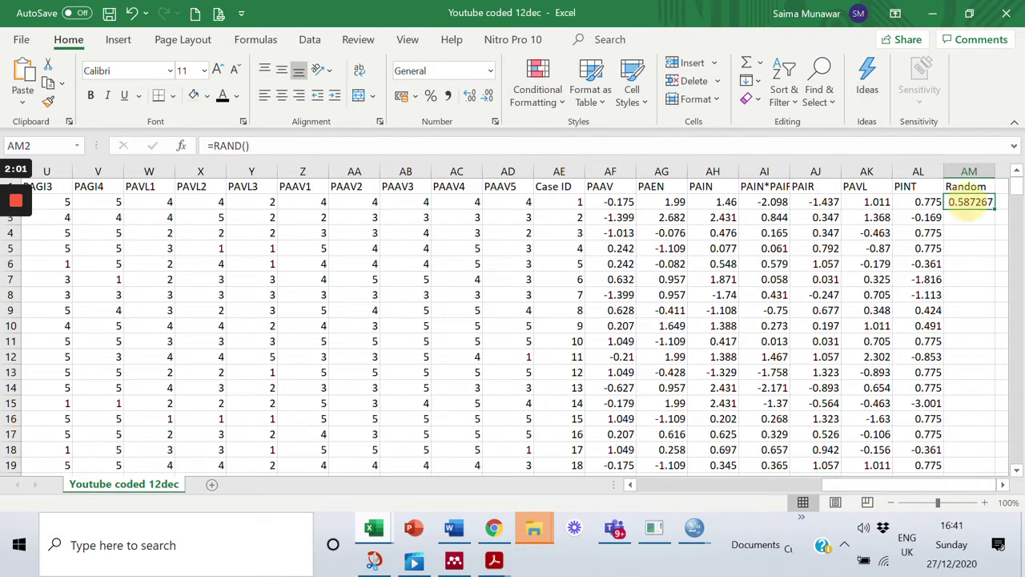
{"action": "double_click", "coordinate": [996, 209]}
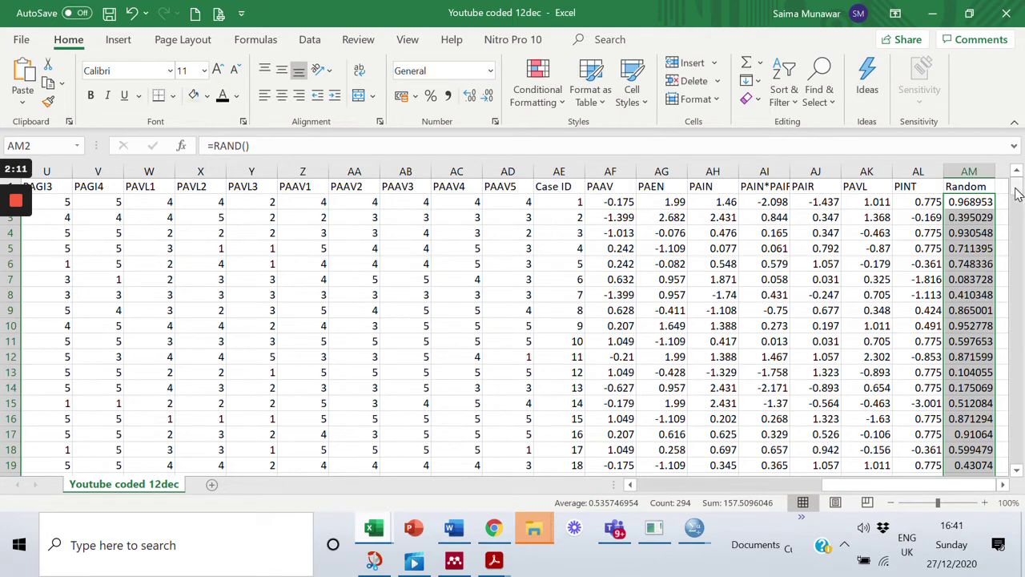
{"action": "mouse_move", "coordinate": [1015, 194]}
{"action": "left_mouse_down"}
{"action": "mouse_move", "coordinate": [1018, 471]}
{"action": "mouse_move", "coordinate": [1006, 451]}
{"action": "mouse_move", "coordinate": [1013, 180]}
{"action": "left_mouse_up"}
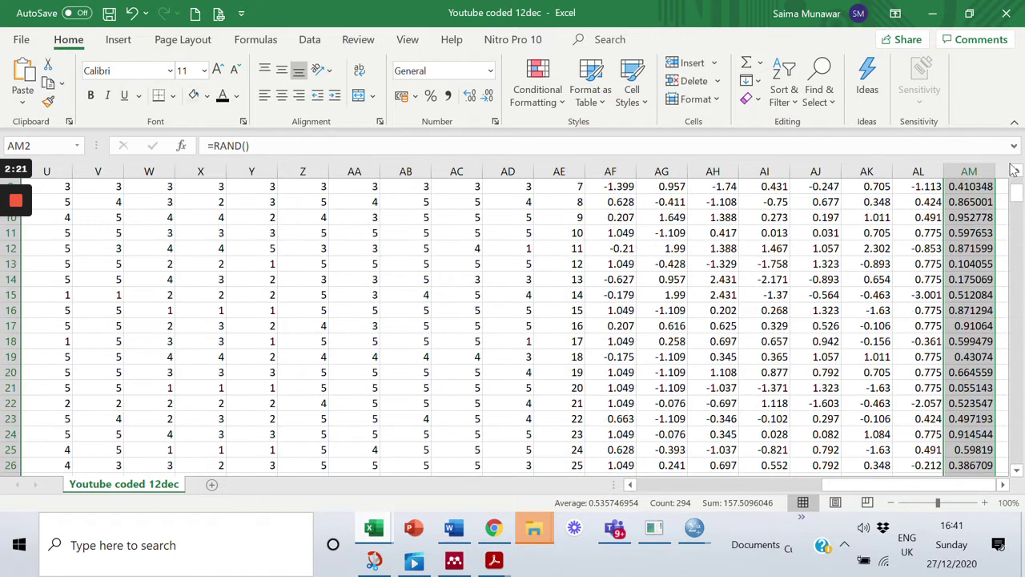
{"action": "left_click", "coordinate": [110, 17]}
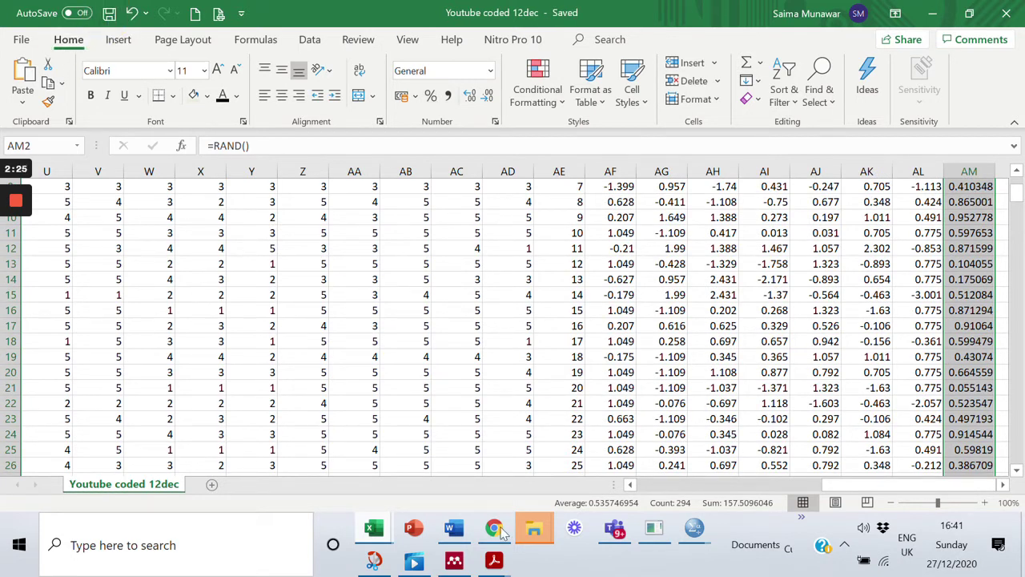
Close the Youtube dataset view and the old PLS Algorithm, collinearity and latent variable results
{"action": "mouse_move", "coordinate": [661, 535]}
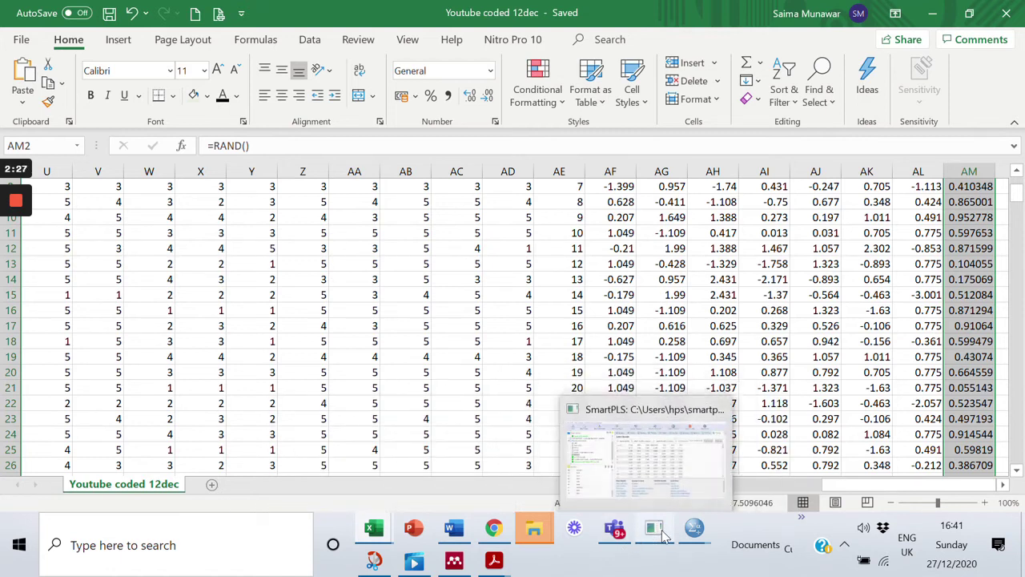
{"action": "left_click", "coordinate": [649, 485]}
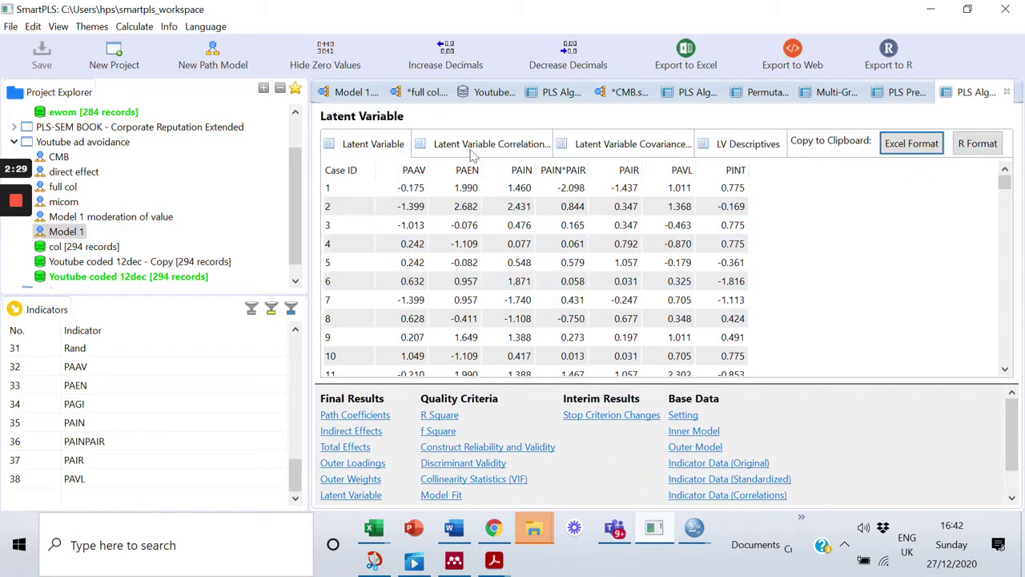
{"action": "left_click", "coordinate": [490, 93]}
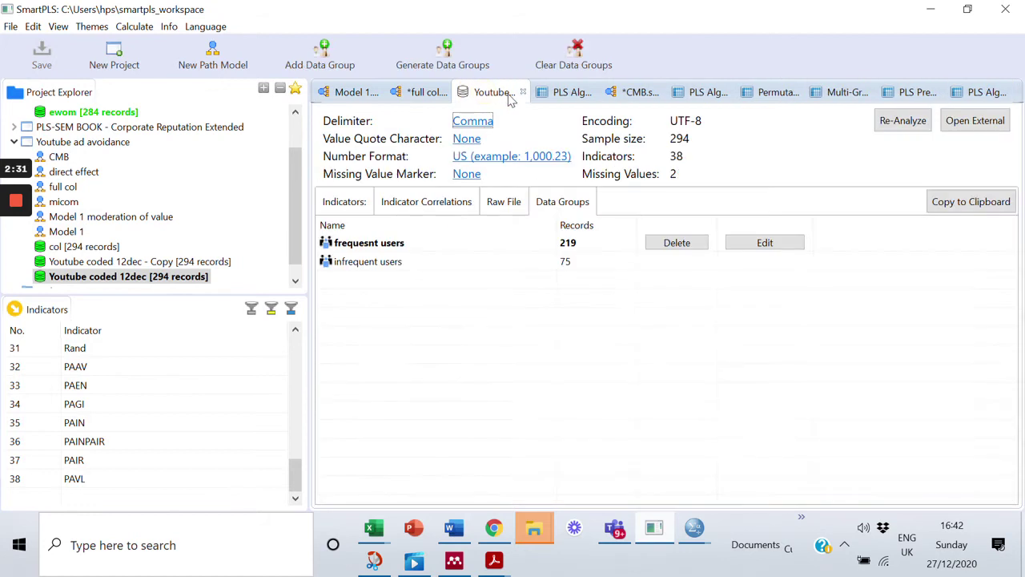
{"action": "left_click", "coordinate": [522, 92]}
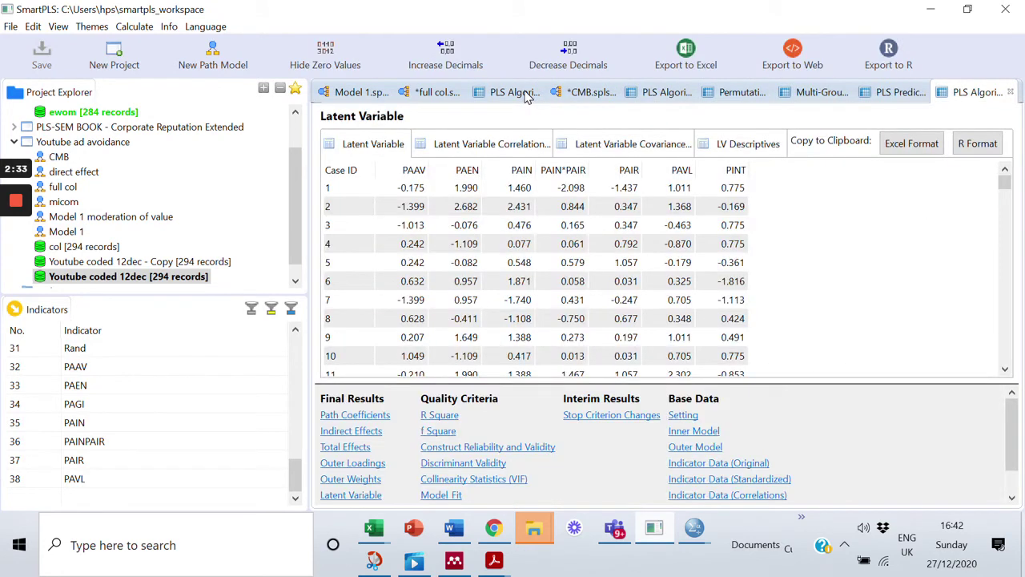
{"action": "left_click", "coordinate": [539, 94]}
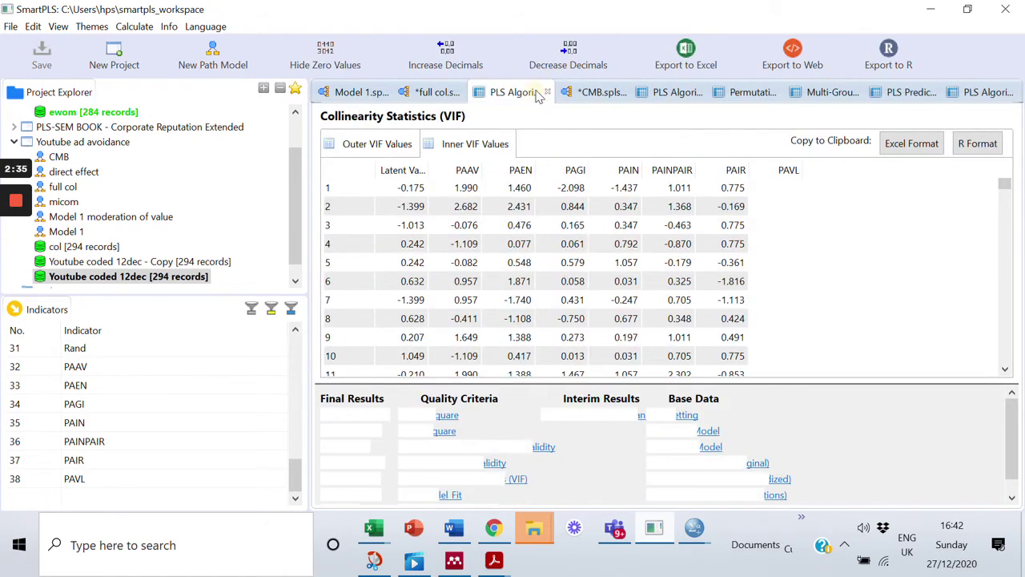
{"action": "left_click", "coordinate": [550, 94]}
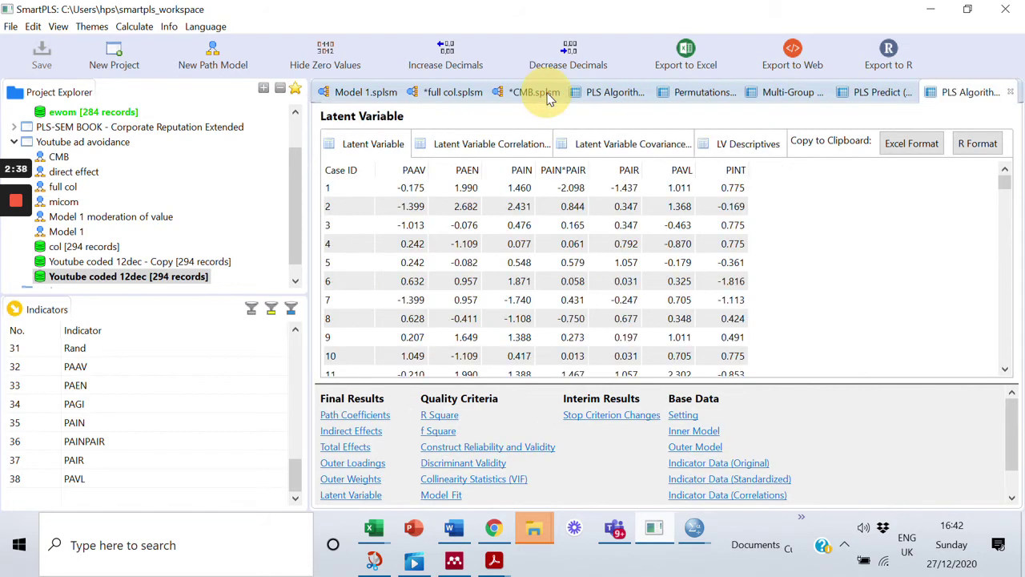
{"action": "left_click", "coordinate": [549, 93]}
Close the CMB model without saving, plus the remaining PLS Algorithm results view
{"action": "left_click", "coordinate": [565, 94]}
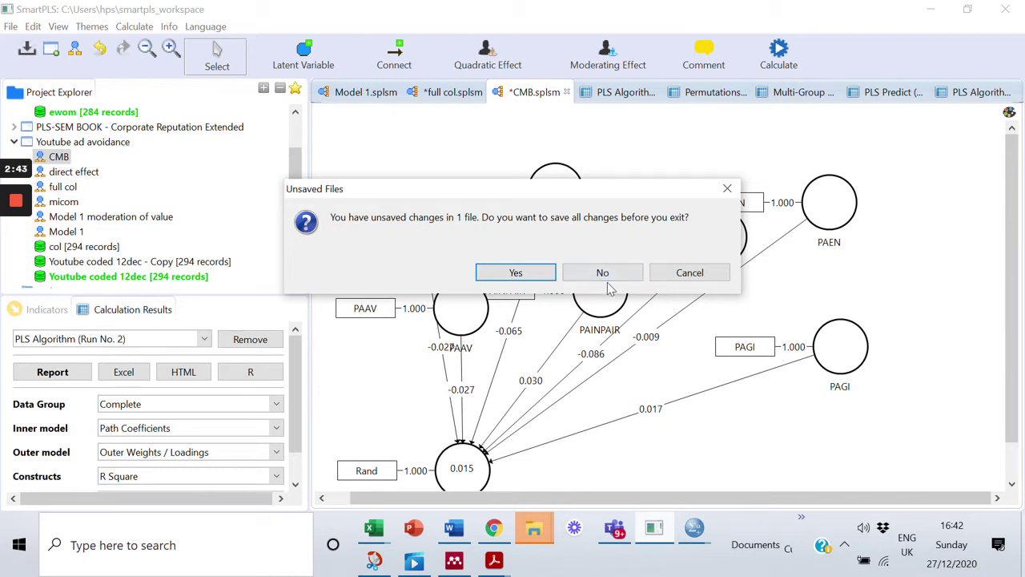
{"action": "left_click", "coordinate": [605, 272]}
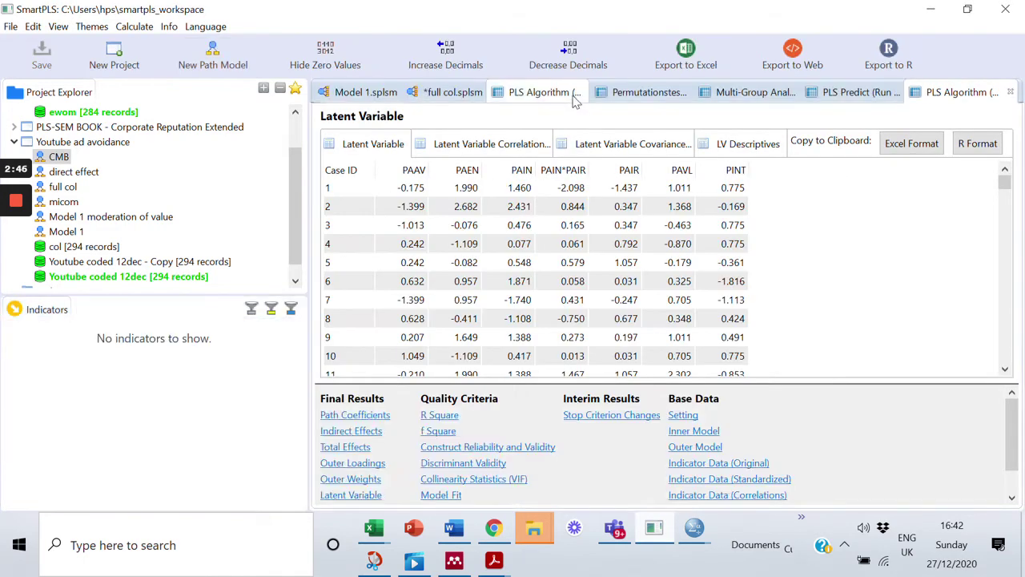
{"action": "left_click", "coordinate": [576, 93]}
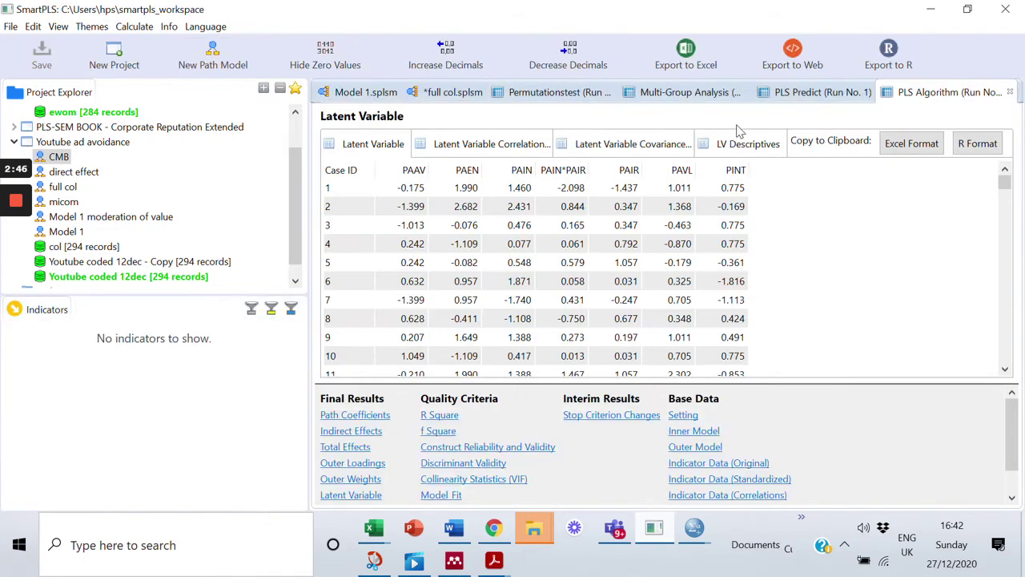
{"action": "right_click", "coordinate": [145, 280]}
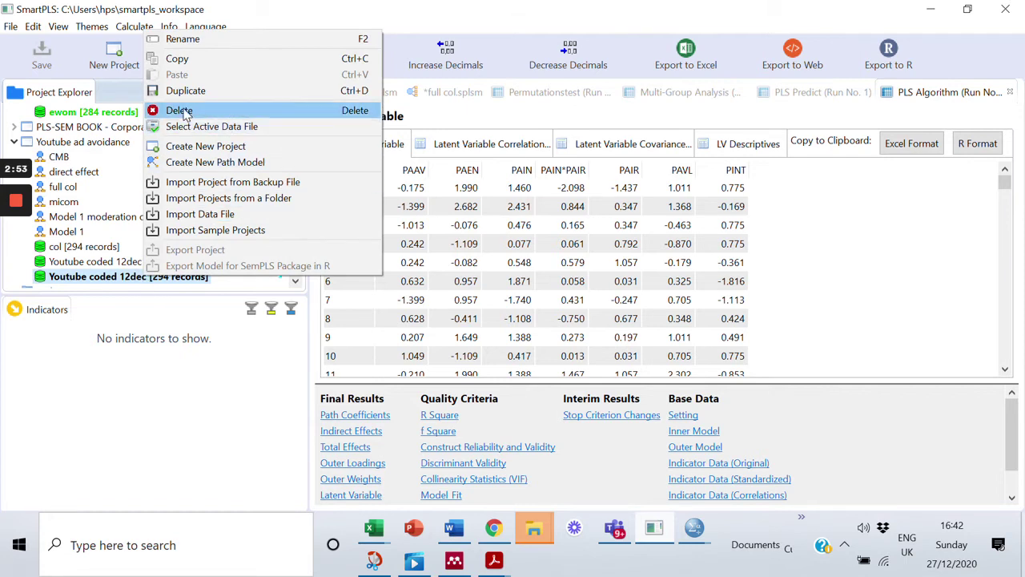
Delete the Youtube coded 12dec, Youtube coded 12dec - Copy and col data files
{"action": "left_click", "coordinate": [184, 114]}
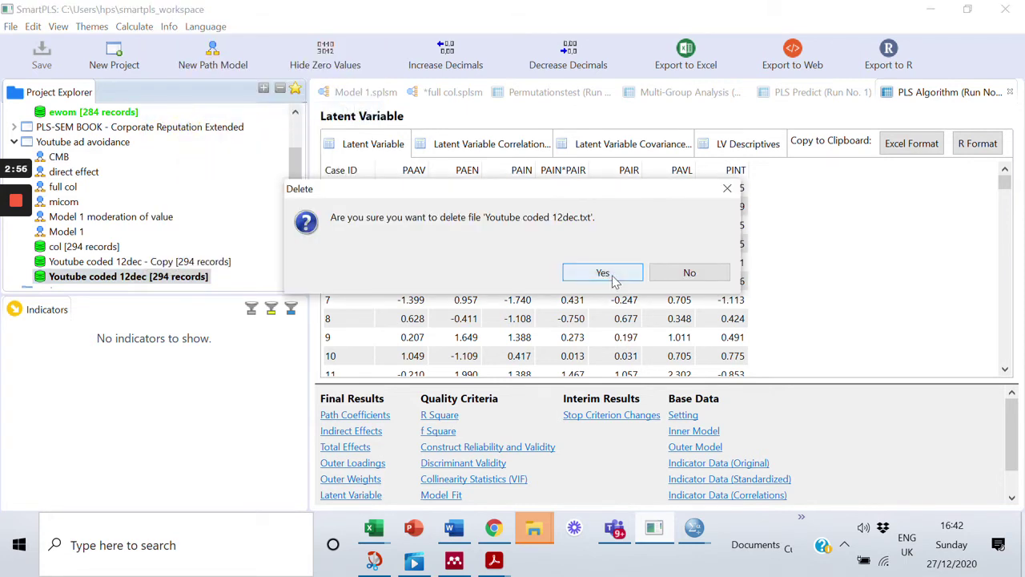
{"action": "left_click", "coordinate": [603, 273]}
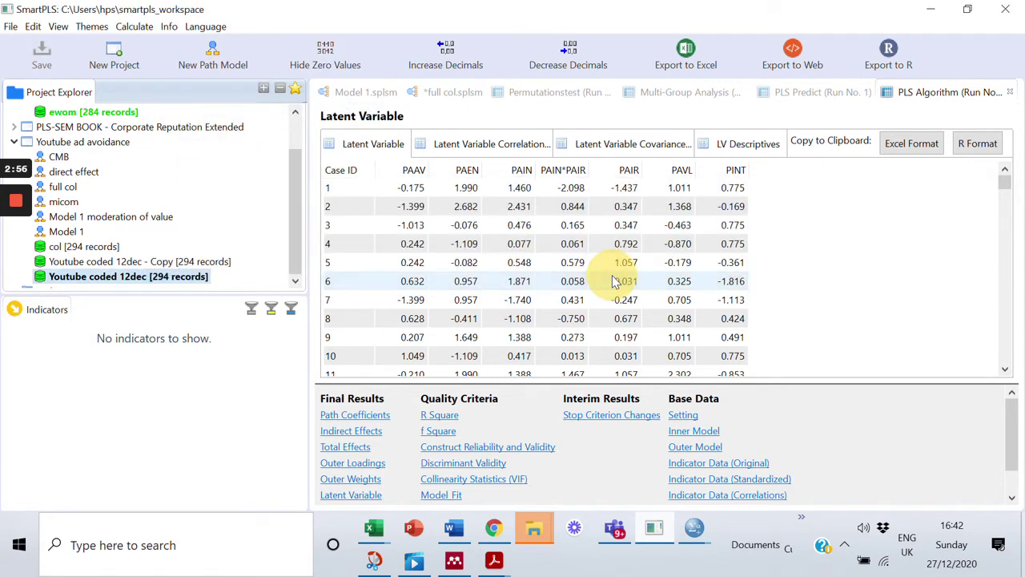
{"action": "right_click", "coordinate": [189, 265]}
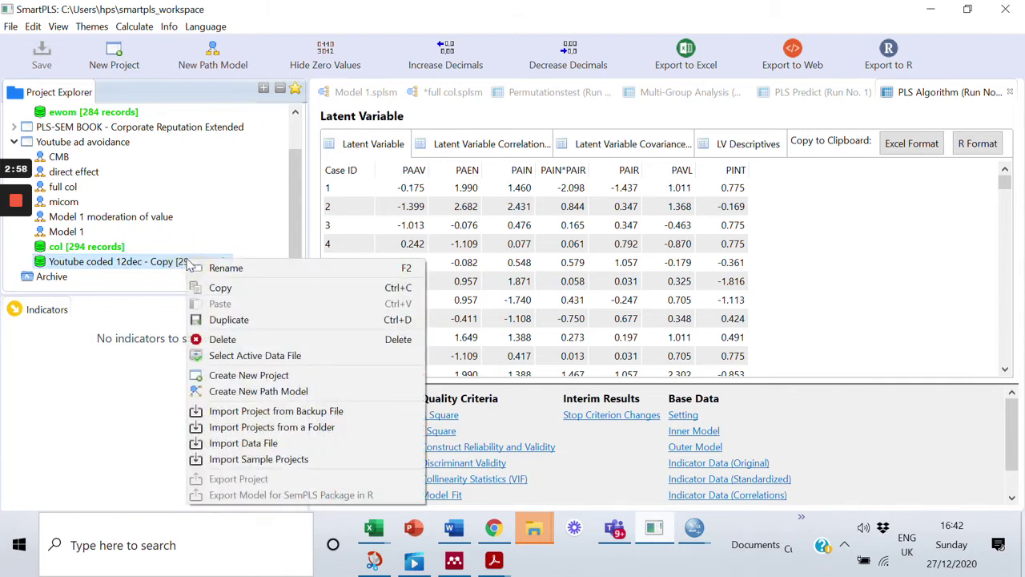
{"action": "left_click", "coordinate": [214, 342]}
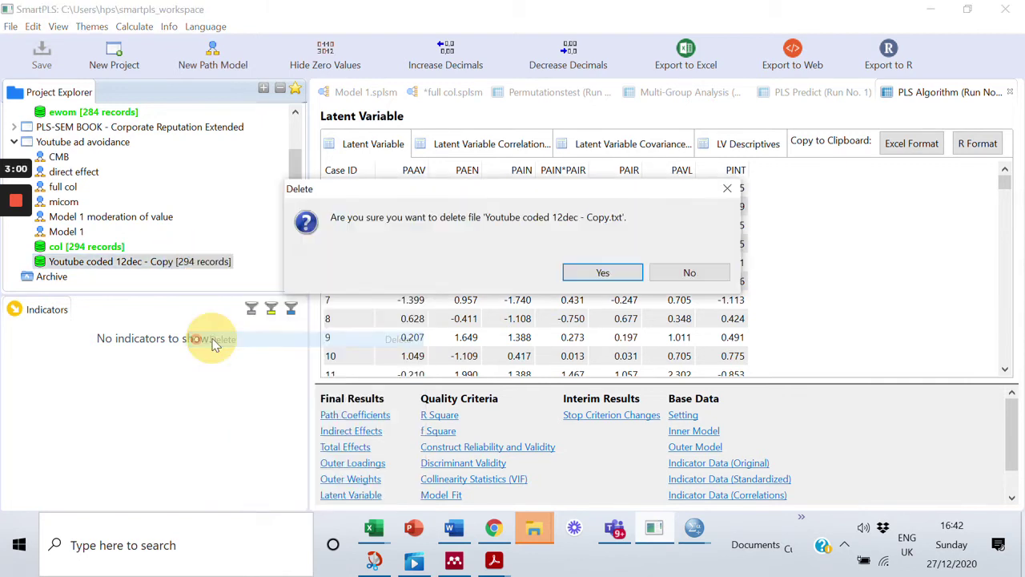
{"action": "left_click", "coordinate": [601, 273]}
{"action": "right_click", "coordinate": [93, 264]}
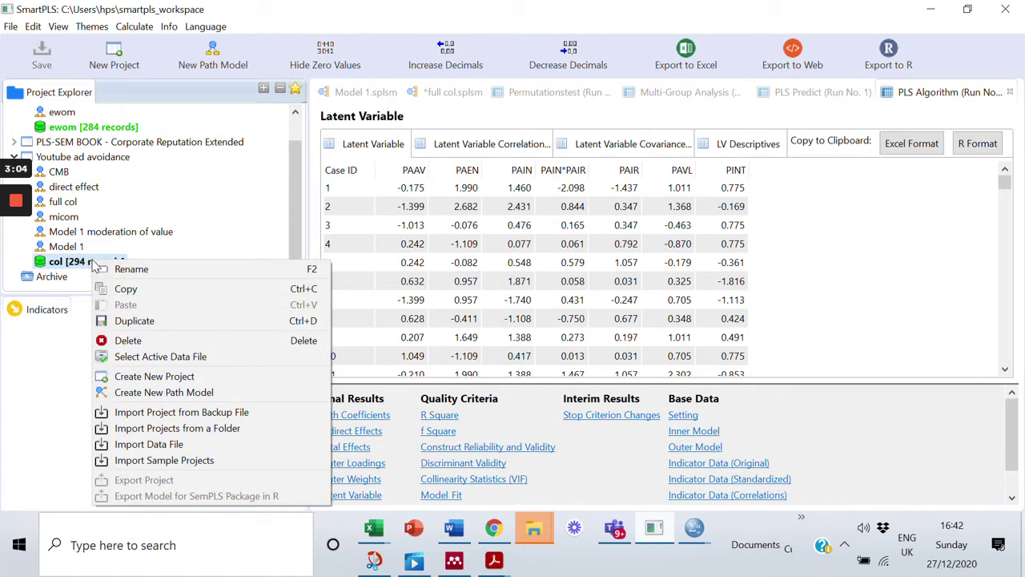
{"action": "left_click", "coordinate": [170, 343]}
{"action": "left_click", "coordinate": [592, 274]}
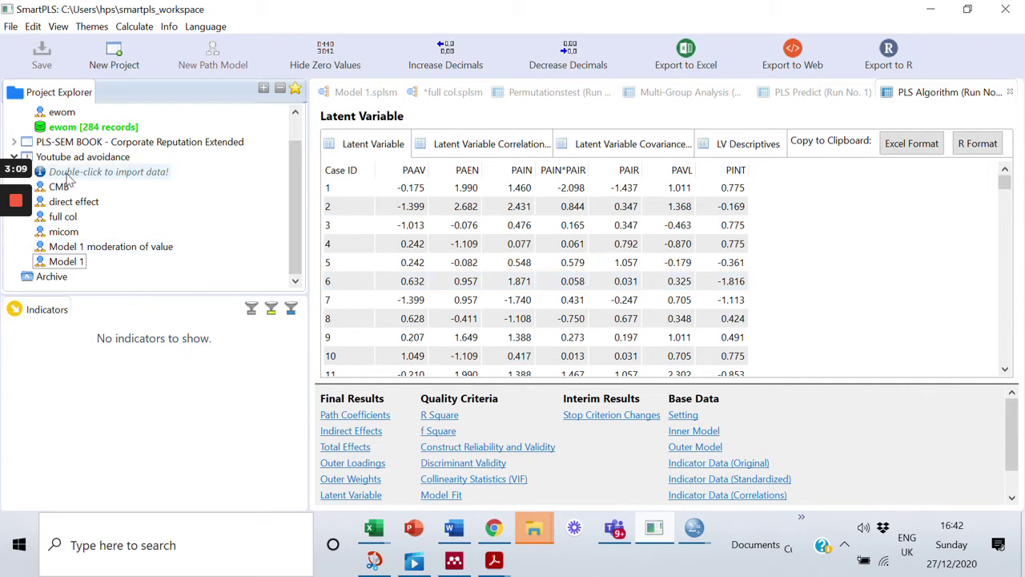
{"action": "double_click", "coordinate": [69, 173]}
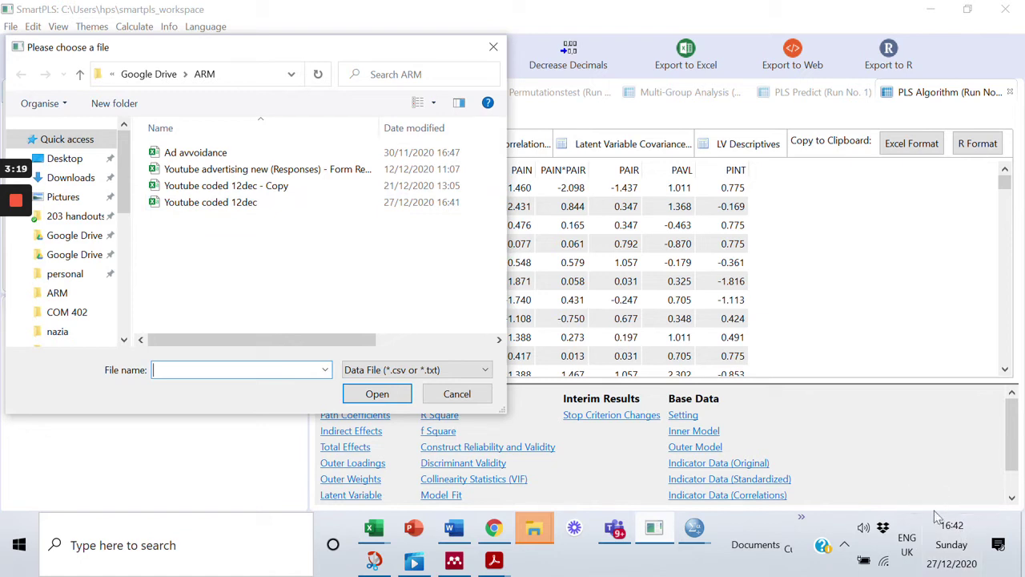
Import Youtube coded 12dec as a dataset of 294 records and 39 indicators
{"action": "left_click", "coordinate": [251, 205]}
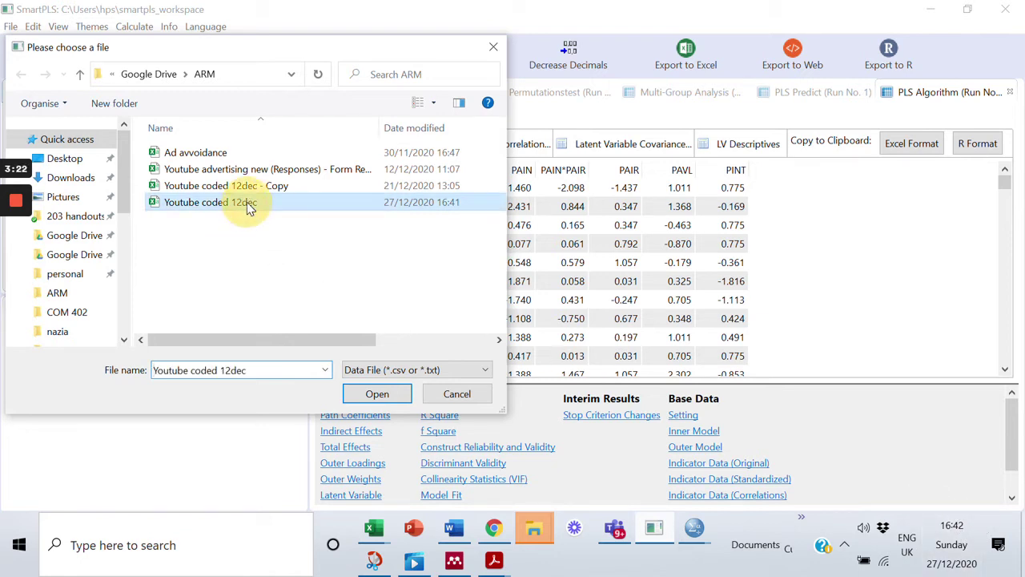
{"action": "left_click", "coordinate": [369, 398]}
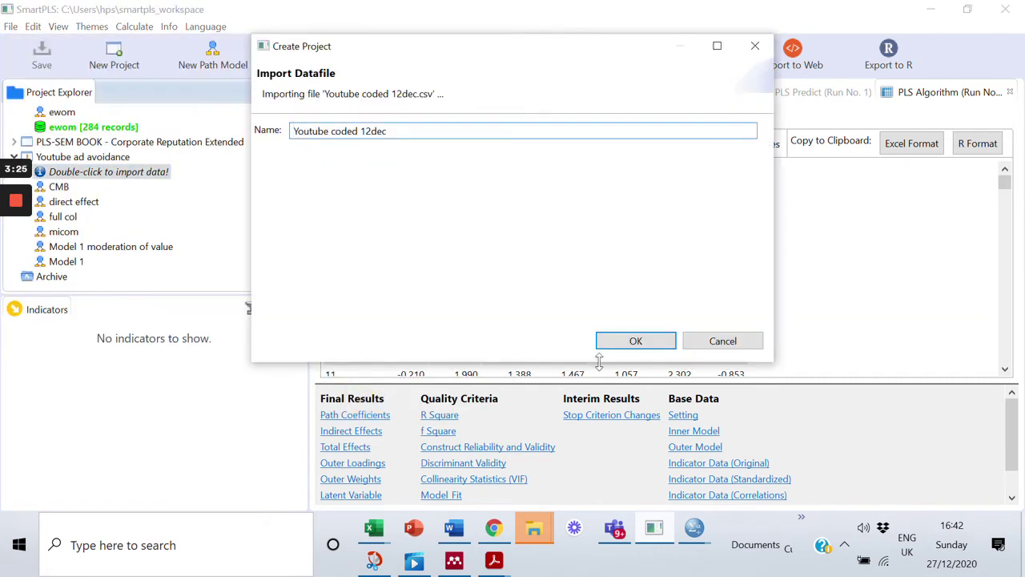
{"action": "left_click", "coordinate": [630, 354]}
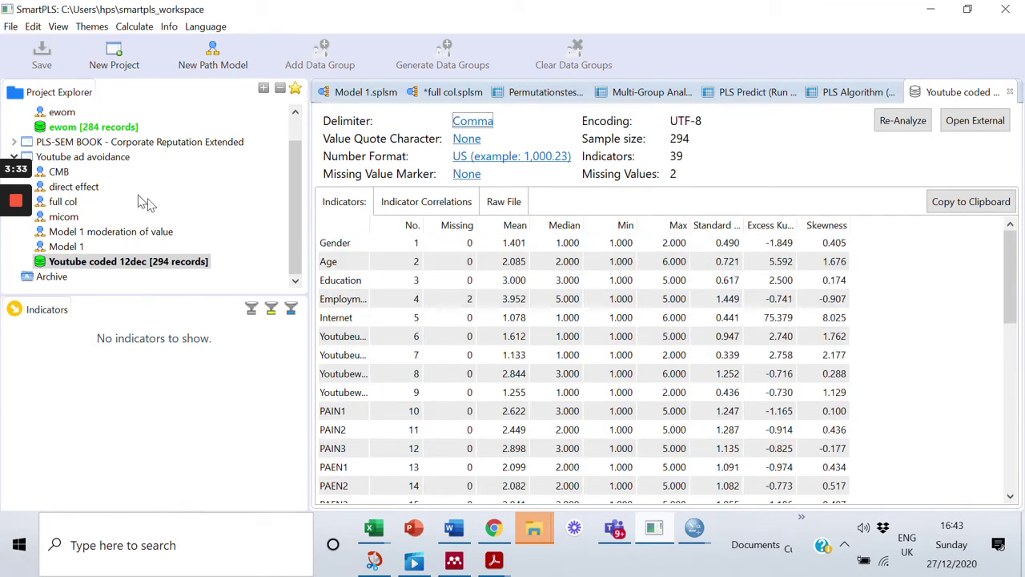
Add a path model called 'Common method Bias' from the project's context menu
{"action": "right_click", "coordinate": [80, 160]}
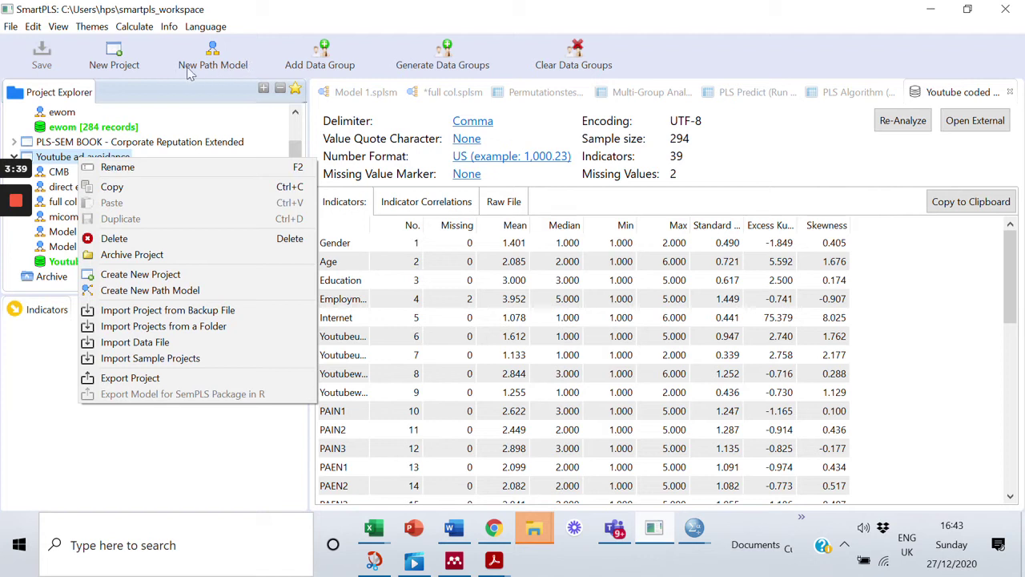
{"action": "left_click", "coordinate": [231, 72]}
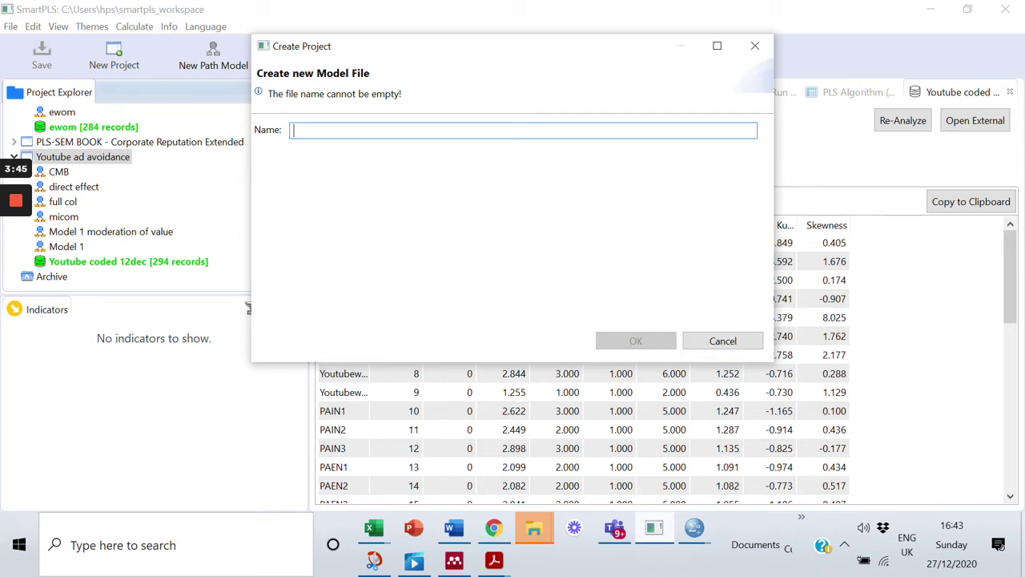
{"action": "type", "text": "Common method Bias"}
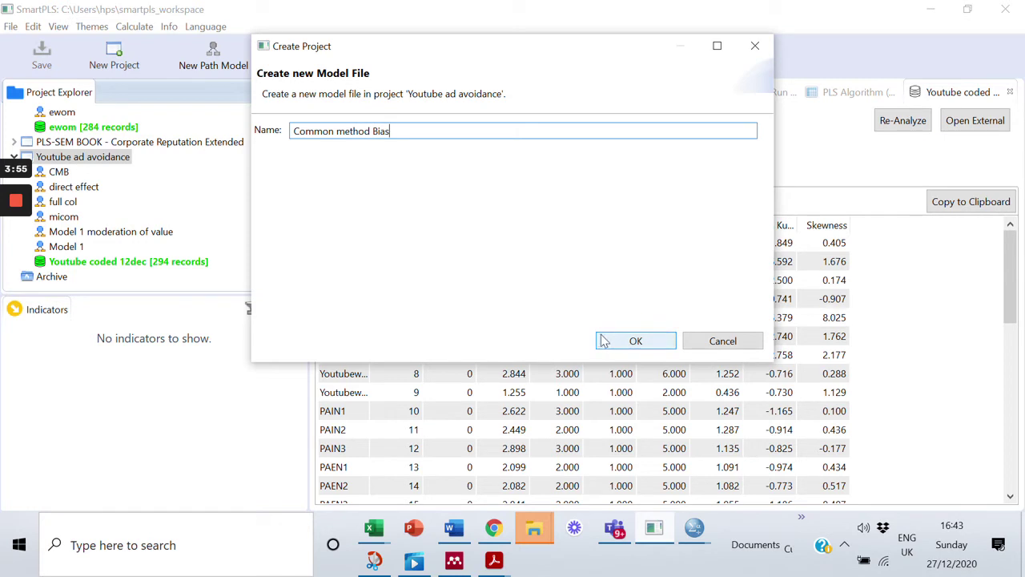
{"action": "left_click", "coordinate": [635, 342]}
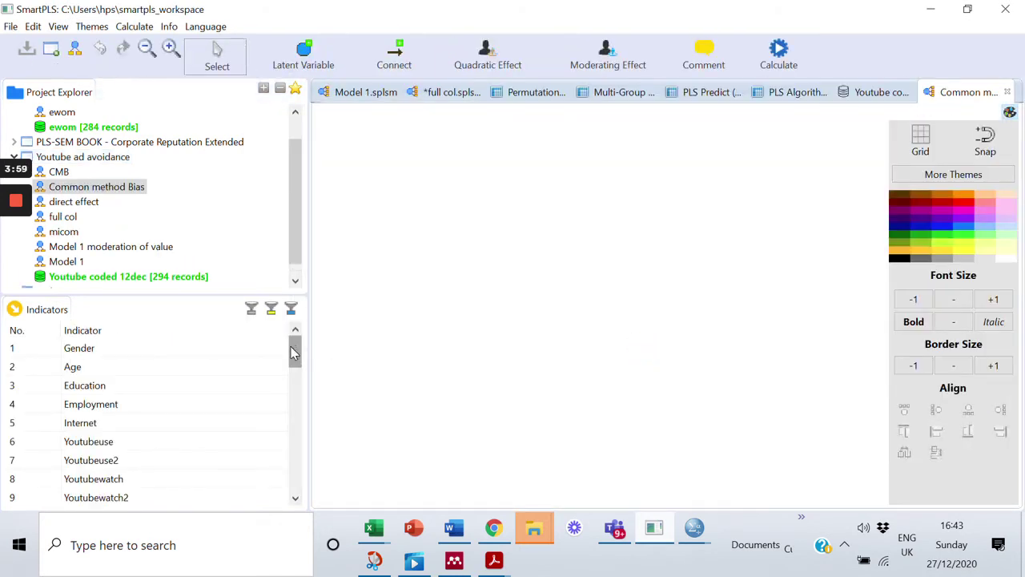
Place the Random indicator on the canvas as its own construct and enlarge the canvas
{"action": "left_click_drag", "start_coordinate": [295, 350], "coordinate": [293, 480]}
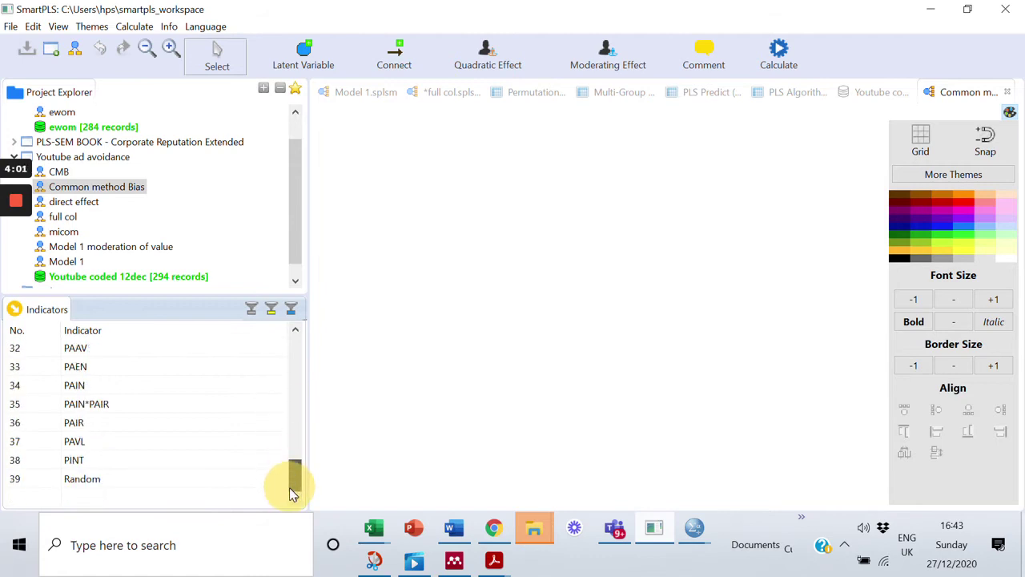
{"action": "left_click", "coordinate": [102, 479]}
{"action": "left_click_drag", "start_coordinate": [102, 480], "coordinate": [445, 471]}
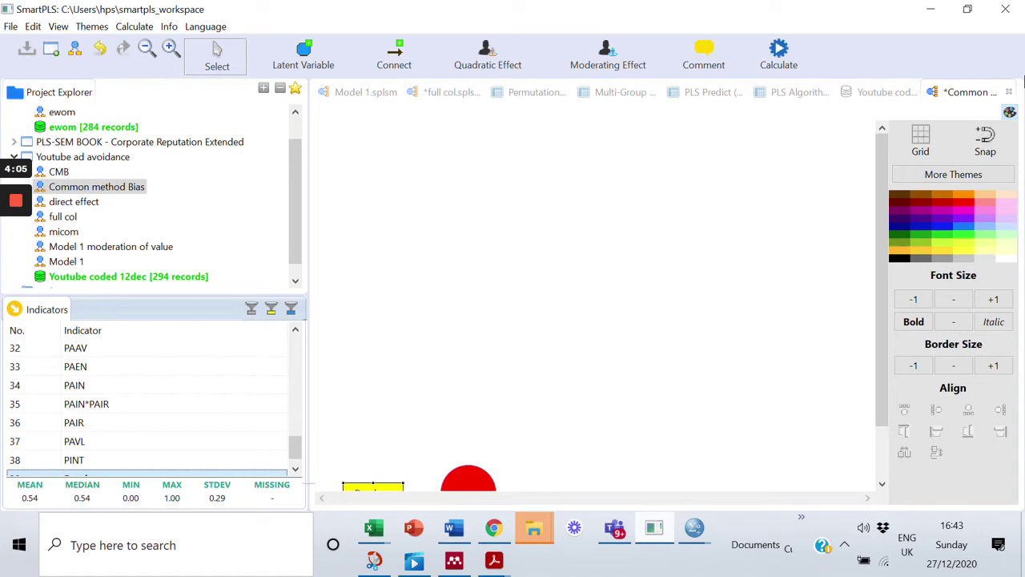
{"action": "left_click", "coordinate": [1010, 113]}
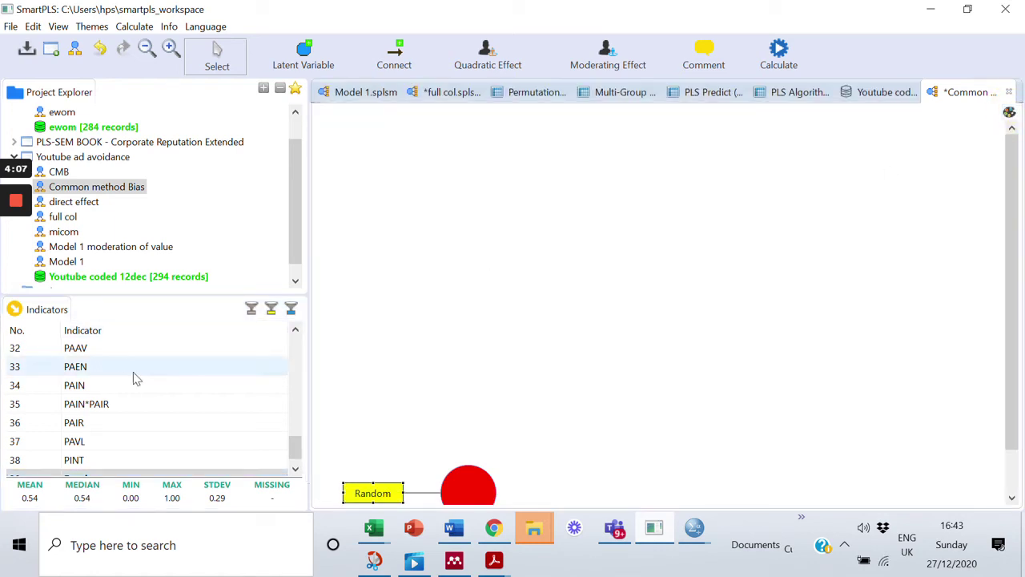
Add PAAV, PAEN, PAIN, PAIN*PAIR, PAIR, PAVL and PINT as single-indicator constructs
{"action": "left_click_drag", "start_coordinate": [86, 348], "coordinate": [412, 198]}
{"action": "left_click_drag", "start_coordinate": [91, 367], "coordinate": [468, 296]}
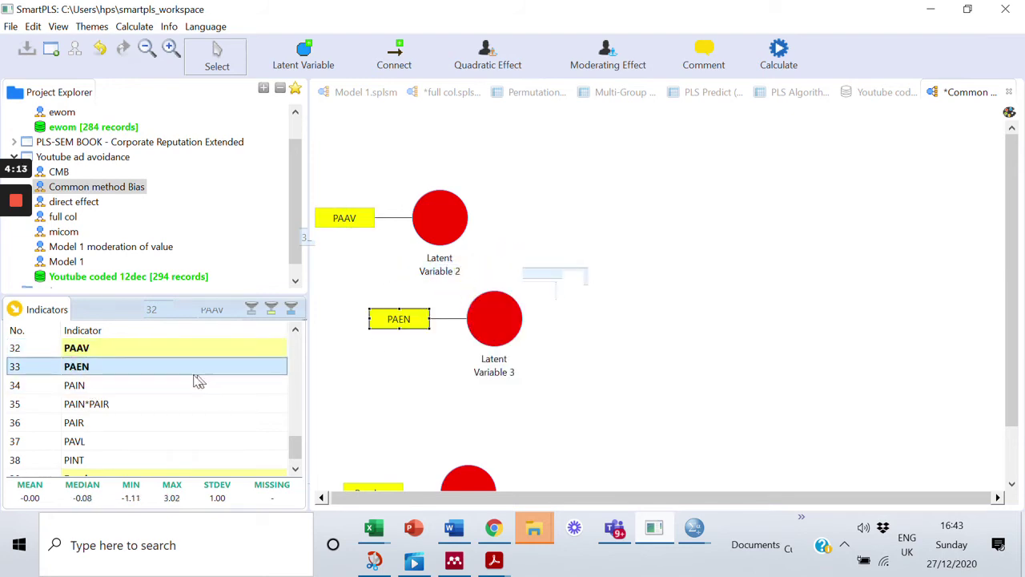
{"action": "left_click_drag", "start_coordinate": [120, 384], "coordinate": [638, 193]}
{"action": "left_click_drag", "start_coordinate": [139, 412], "coordinate": [582, 163]}
{"action": "left_click_drag", "start_coordinate": [171, 423], "coordinate": [749, 211]}
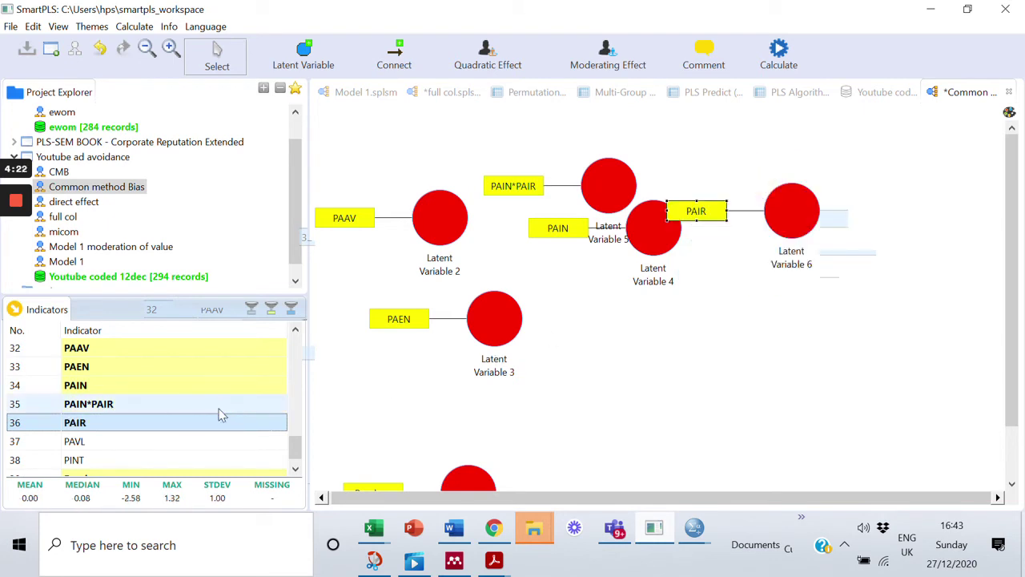
{"action": "left_click_drag", "start_coordinate": [133, 442], "coordinate": [841, 304]}
{"action": "left_click", "coordinate": [70, 458]}
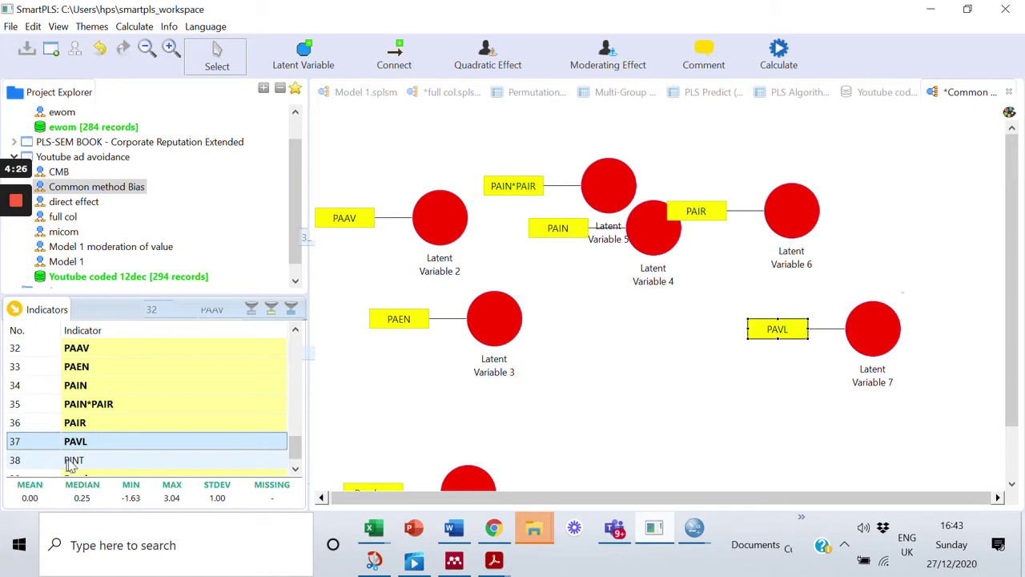
{"action": "left_click_drag", "start_coordinate": [72, 457], "coordinate": [640, 361]}
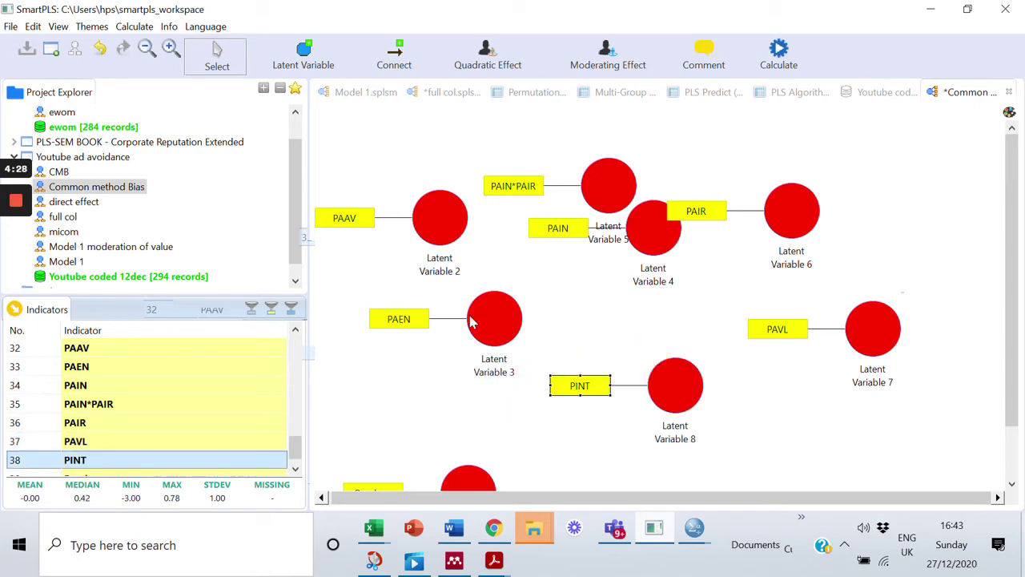
Draw paths from Latent Variables 2 and 3 to the Random construct at the bottom
{"action": "left_click", "coordinate": [394, 53]}
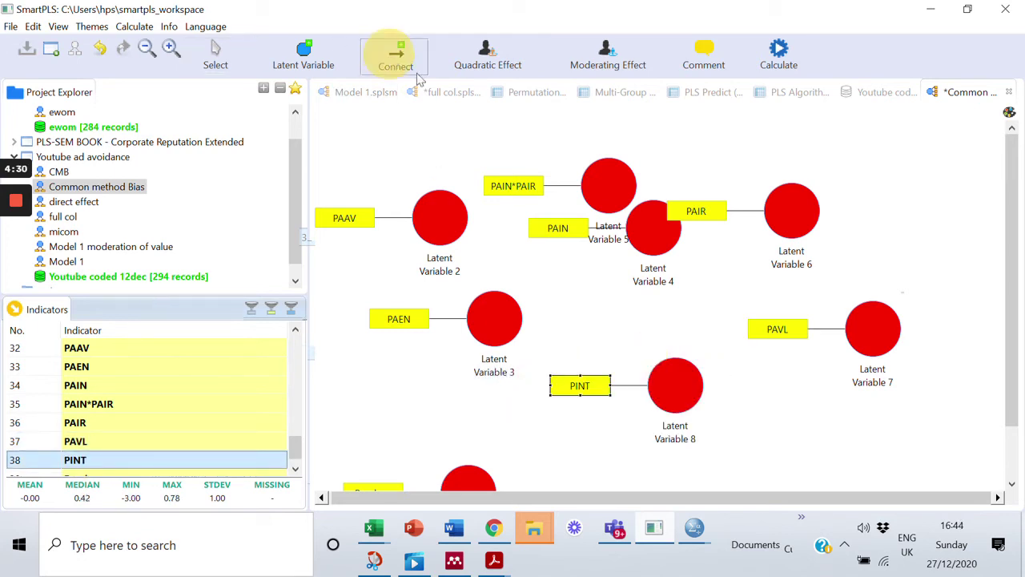
{"action": "mouse_move", "coordinate": [440, 225]}
{"action": "left_mouse_down"}
{"action": "mouse_move", "coordinate": [440, 479]}
{"action": "mouse_move", "coordinate": [484, 489]}
{"action": "mouse_move", "coordinate": [466, 471]}
{"action": "left_mouse_up"}
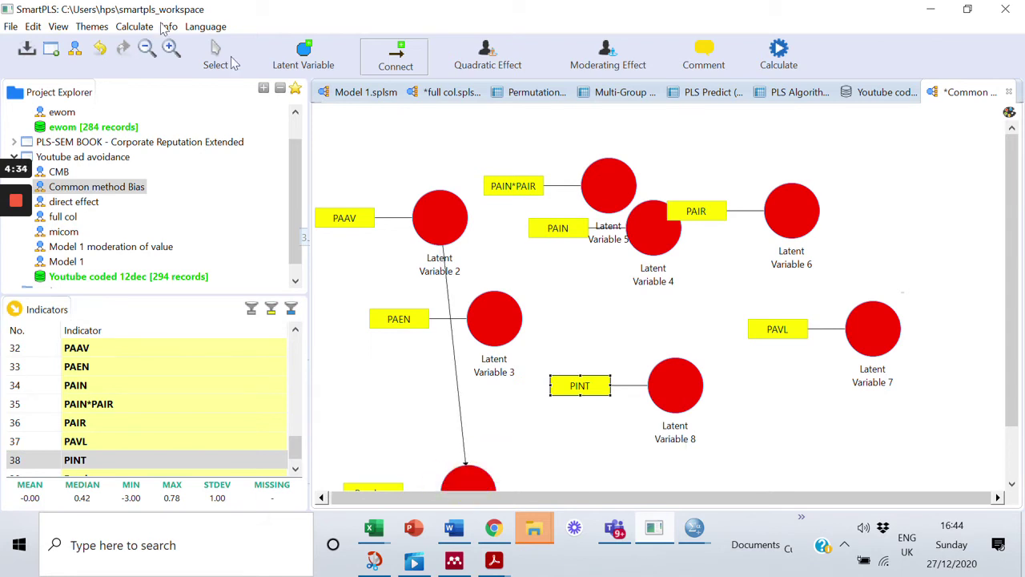
{"action": "left_click", "coordinate": [146, 49]}
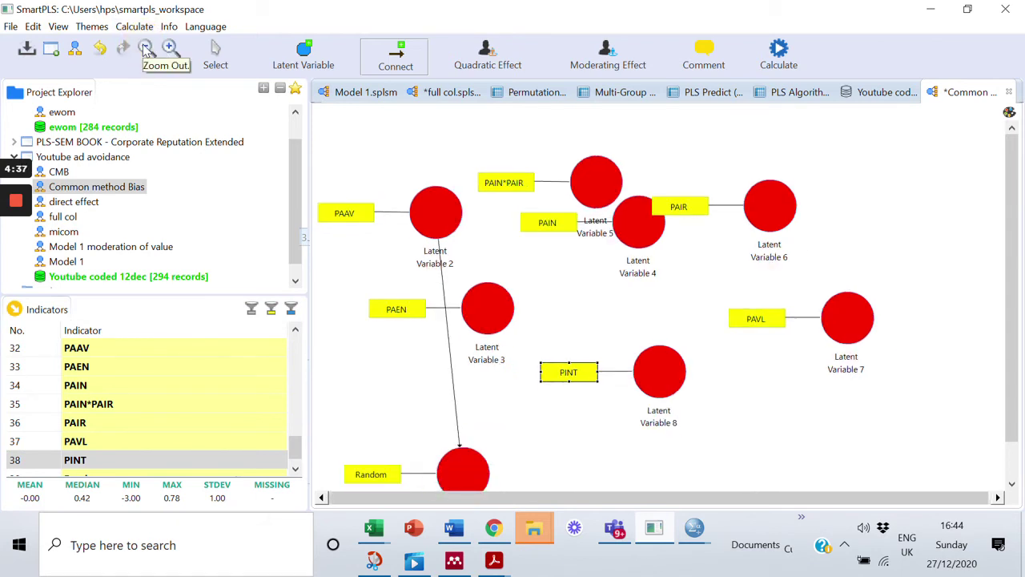
{"action": "left_click", "coordinate": [146, 49]}
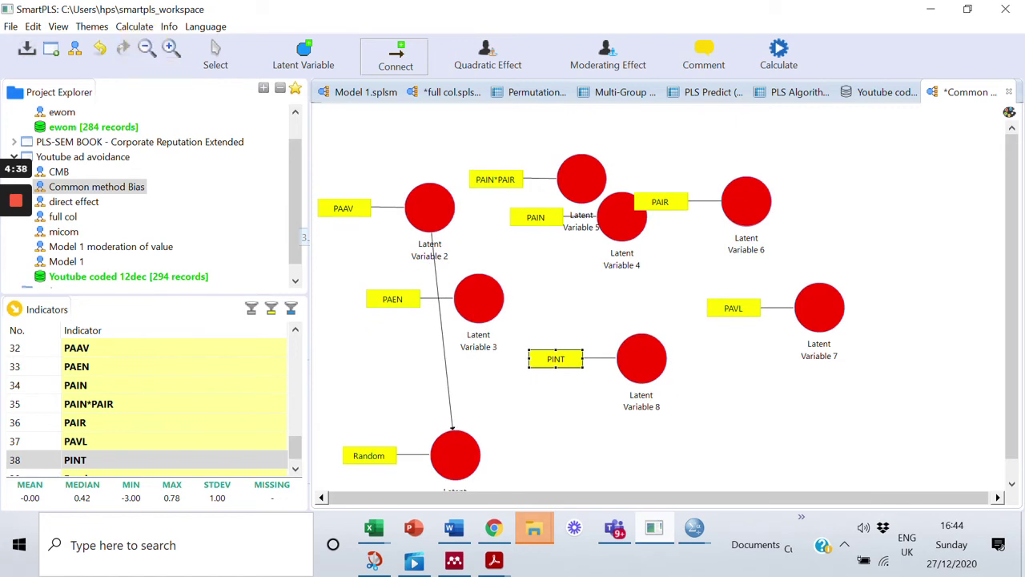
{"action": "left_click", "coordinate": [475, 319]}
{"action": "left_click", "coordinate": [453, 448]}
Connect Latent Variables 5, 4, 8, 6 and 7 to the Random construct
{"action": "left_click", "coordinate": [575, 196]}
{"action": "left_click", "coordinate": [465, 472]}
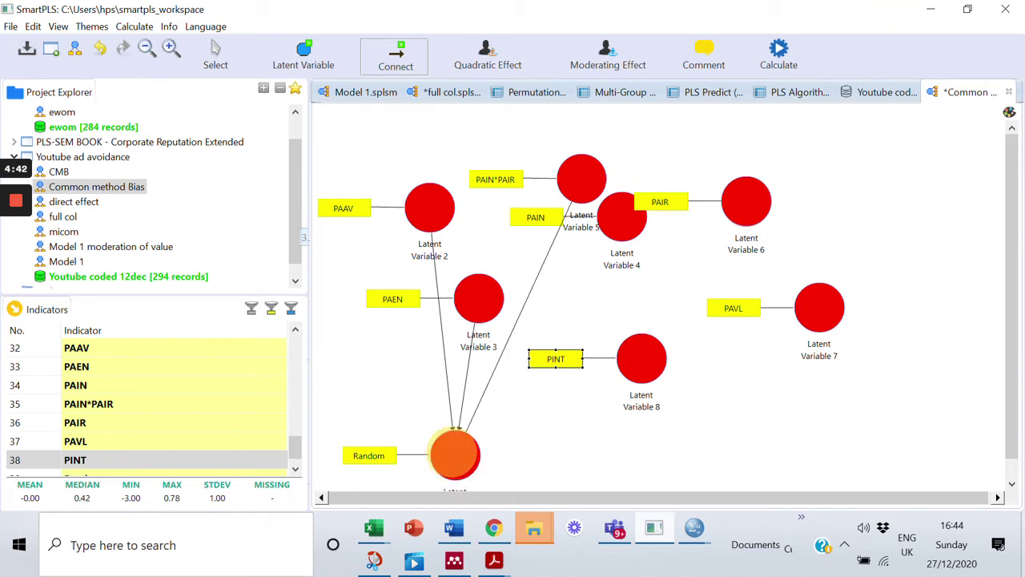
{"action": "left_click", "coordinate": [621, 225]}
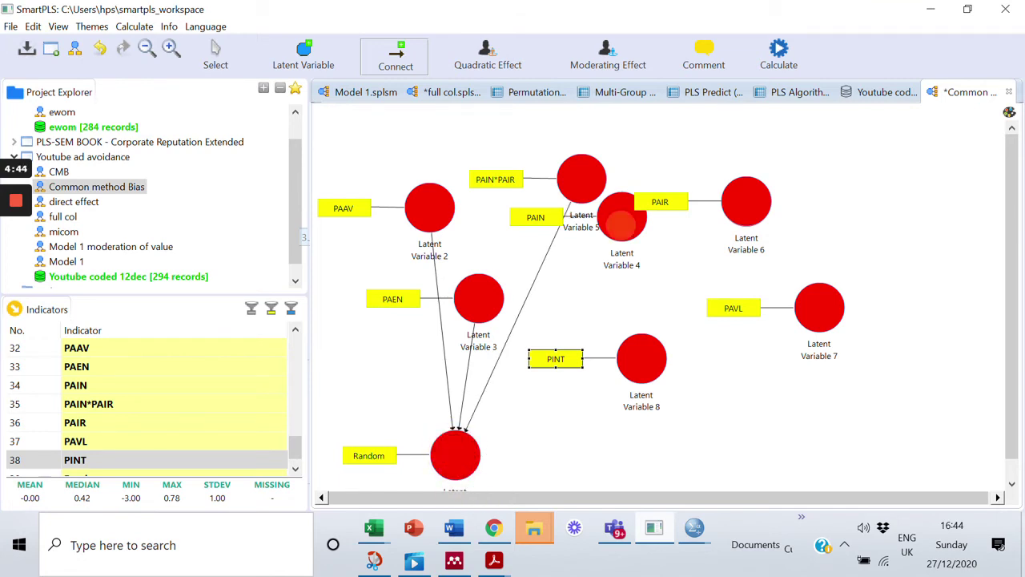
{"action": "left_click", "coordinate": [461, 450]}
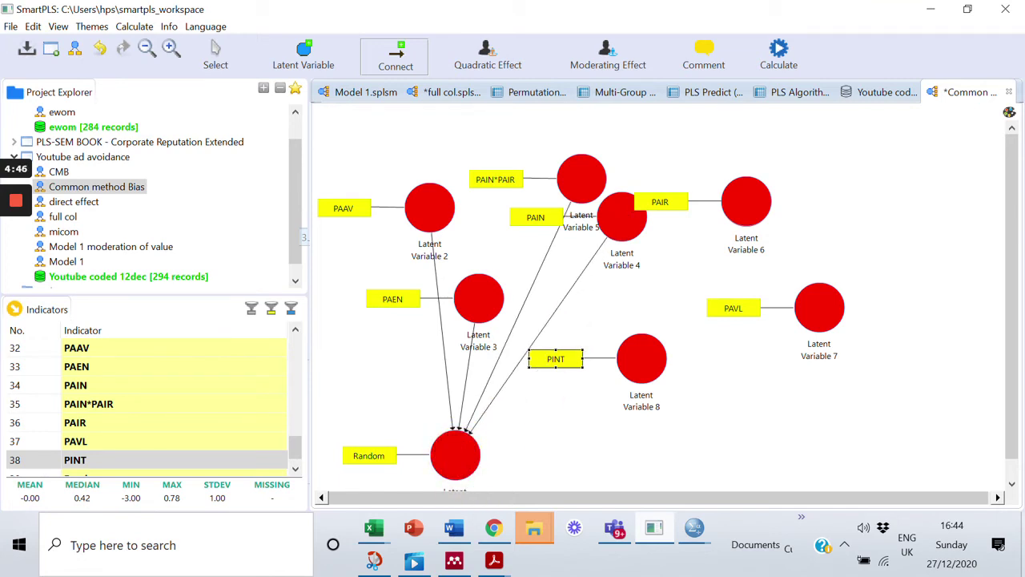
{"action": "left_click", "coordinate": [641, 358]}
{"action": "left_click", "coordinate": [463, 455]}
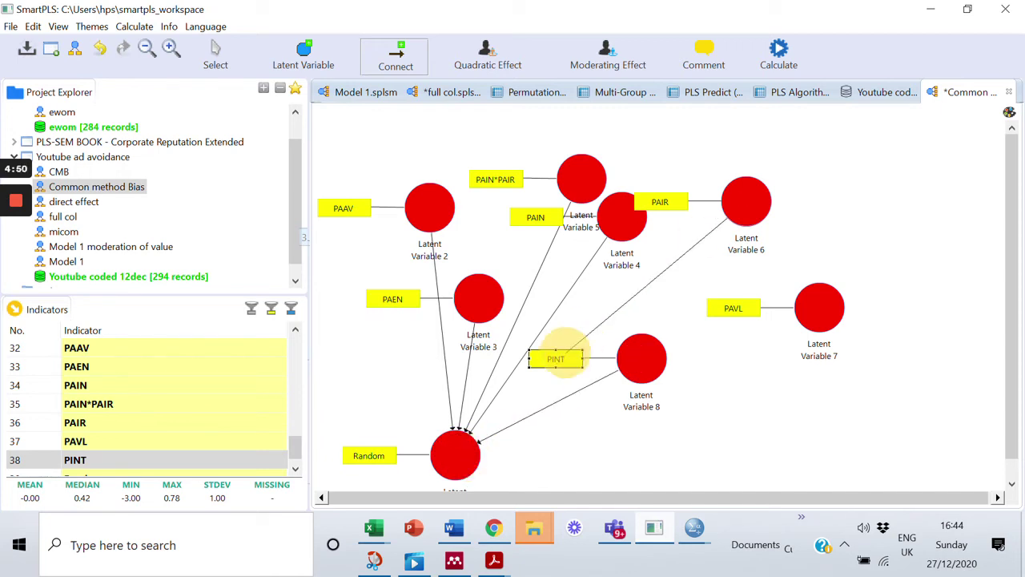
{"action": "left_click", "coordinate": [461, 440]}
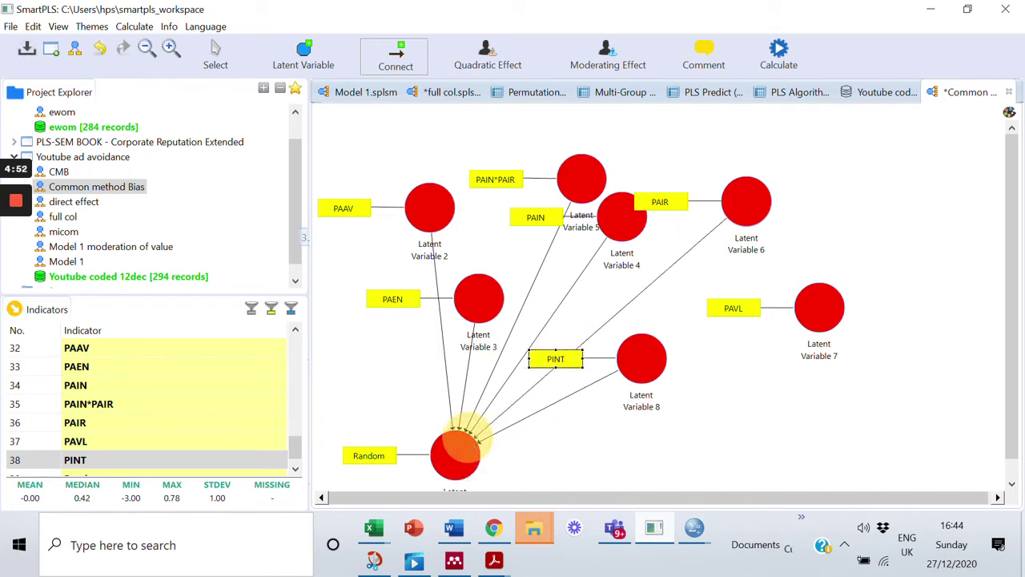
{"action": "left_click", "coordinate": [801, 313]}
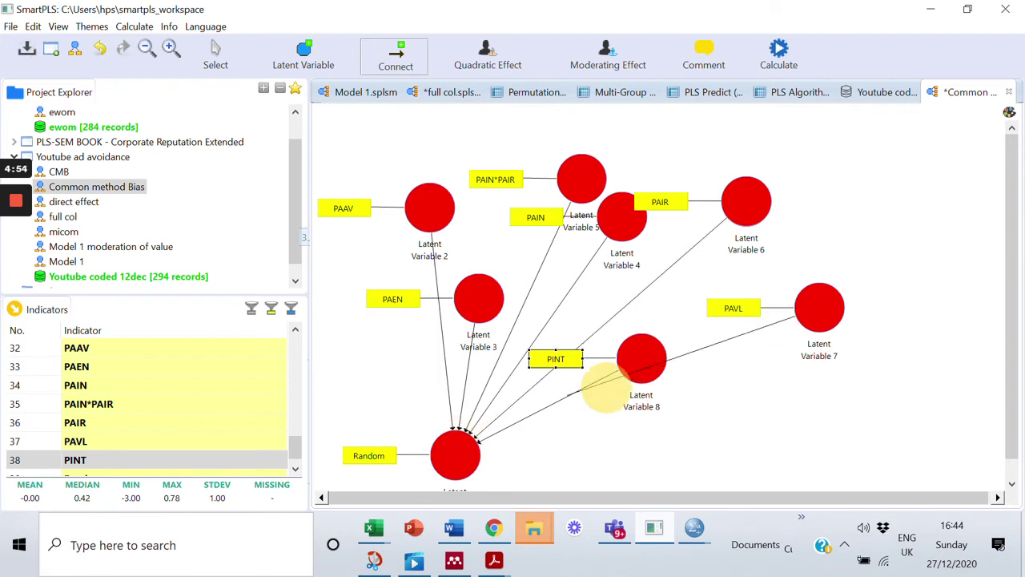
{"action": "left_click", "coordinate": [455, 453]}
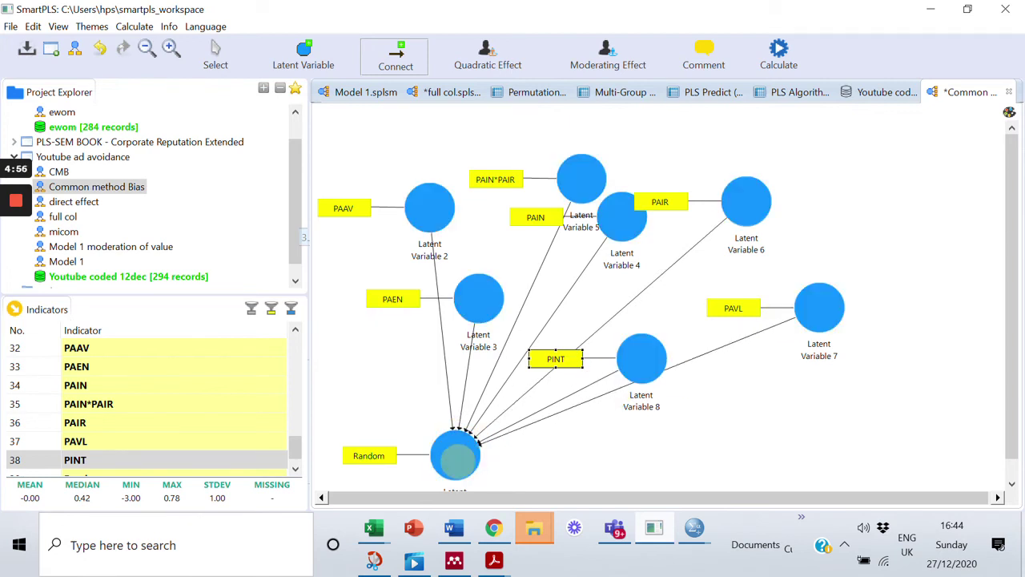
{"action": "left_click", "coordinate": [469, 446]}
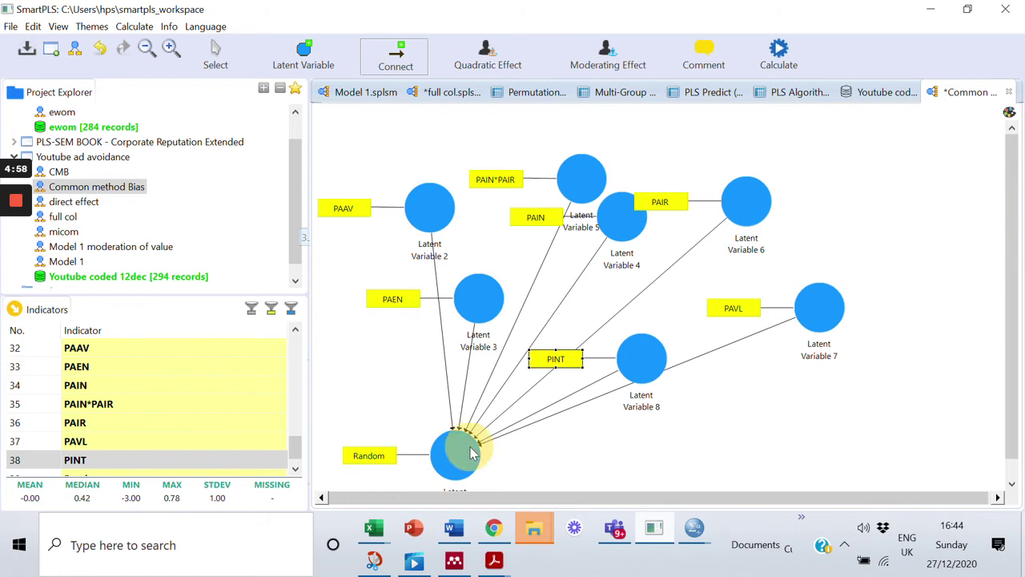
Delete Latent Variable 6 together with its PAIR indicator
{"action": "left_click", "coordinate": [216, 58]}
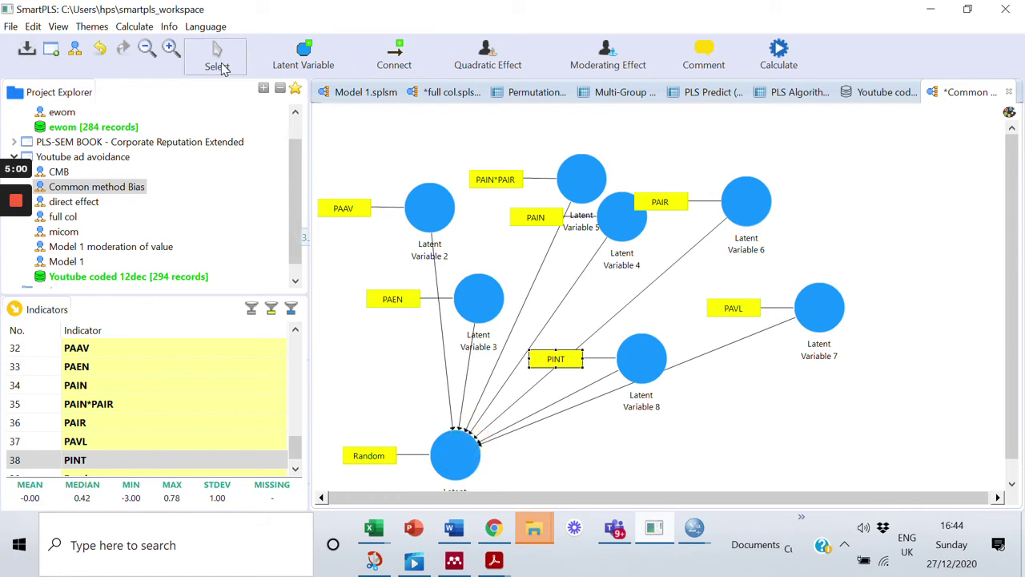
{"action": "left_click", "coordinate": [757, 211]}
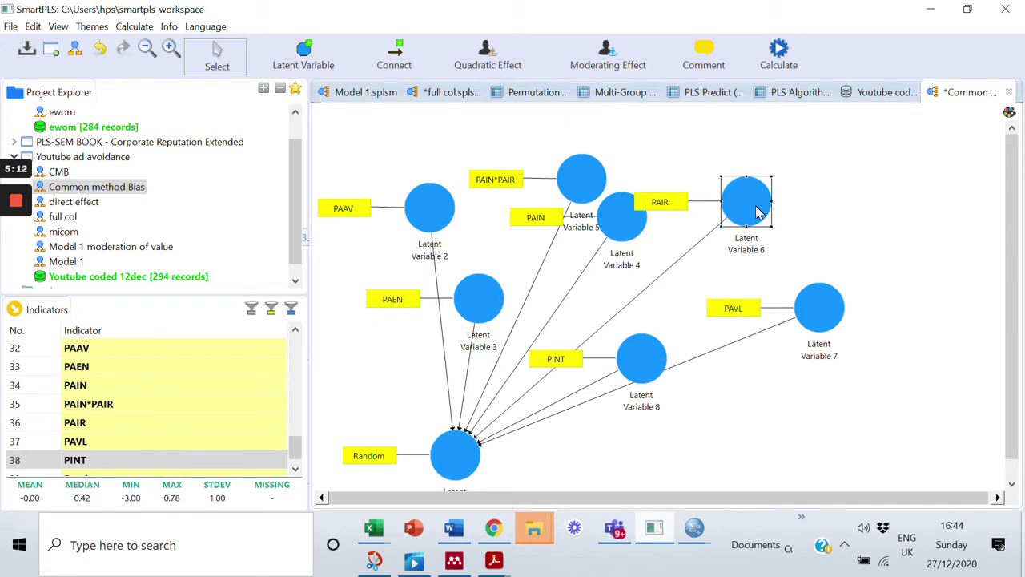
{"action": "key", "text": "Delete"}
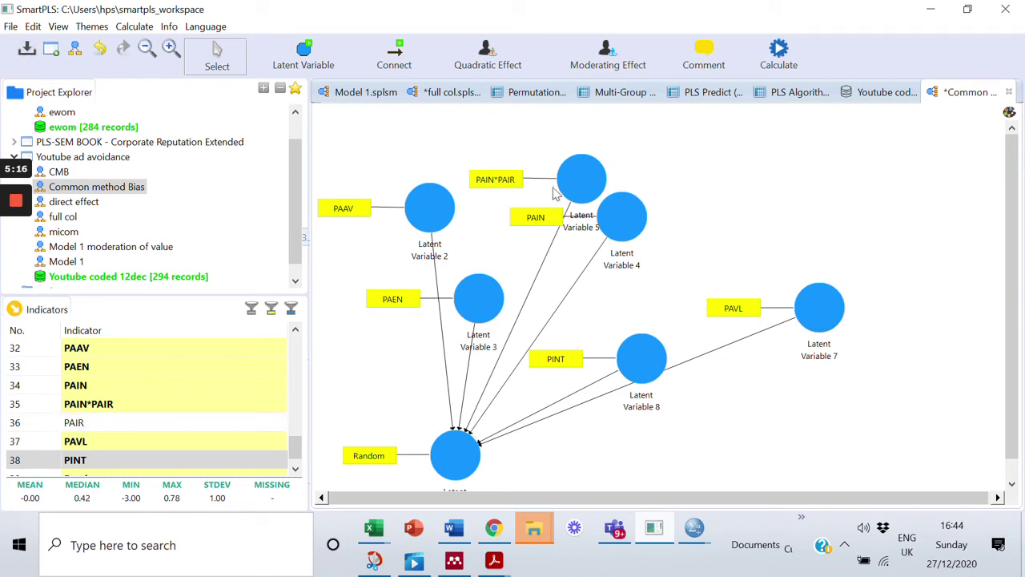
Reposition Latent Variables 4, 7, 8, 2, 3 and the Random construct into a tidy fan
{"action": "left_click_drag", "start_coordinate": [622, 216], "coordinate": [687, 230]}
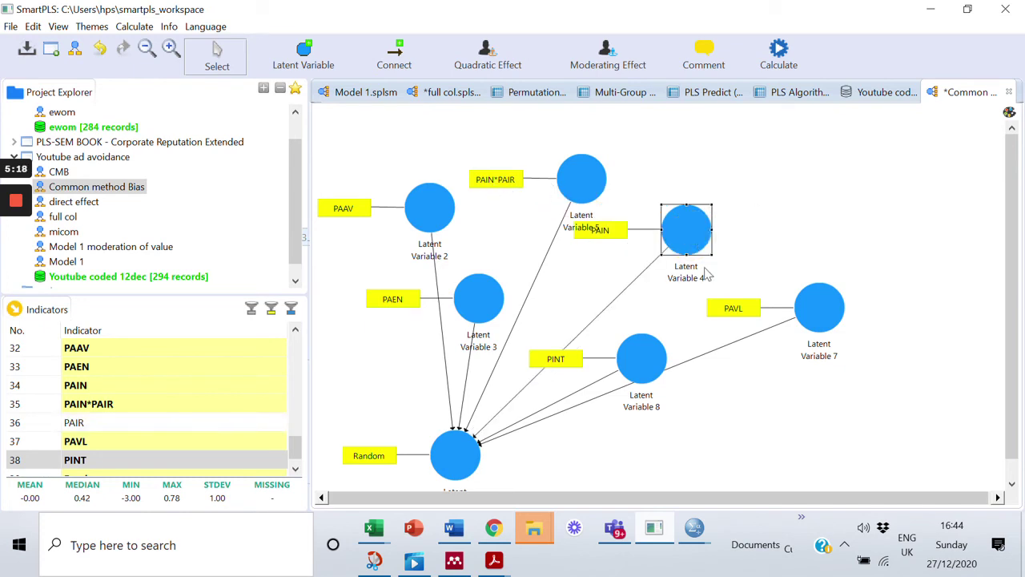
{"action": "left_click_drag", "start_coordinate": [817, 318], "coordinate": [829, 392]}
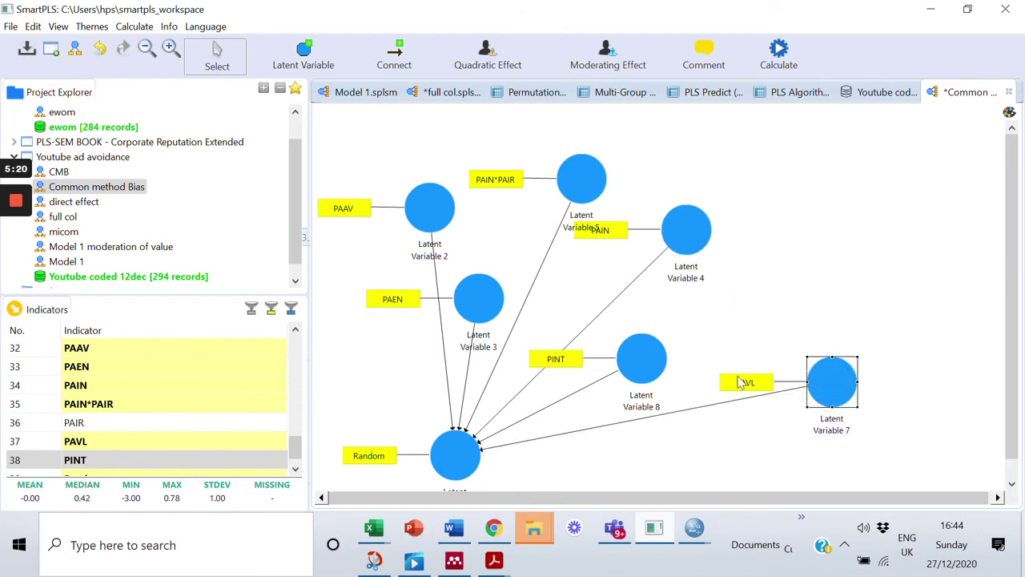
{"action": "left_click_drag", "start_coordinate": [637, 368], "coordinate": [747, 319]}
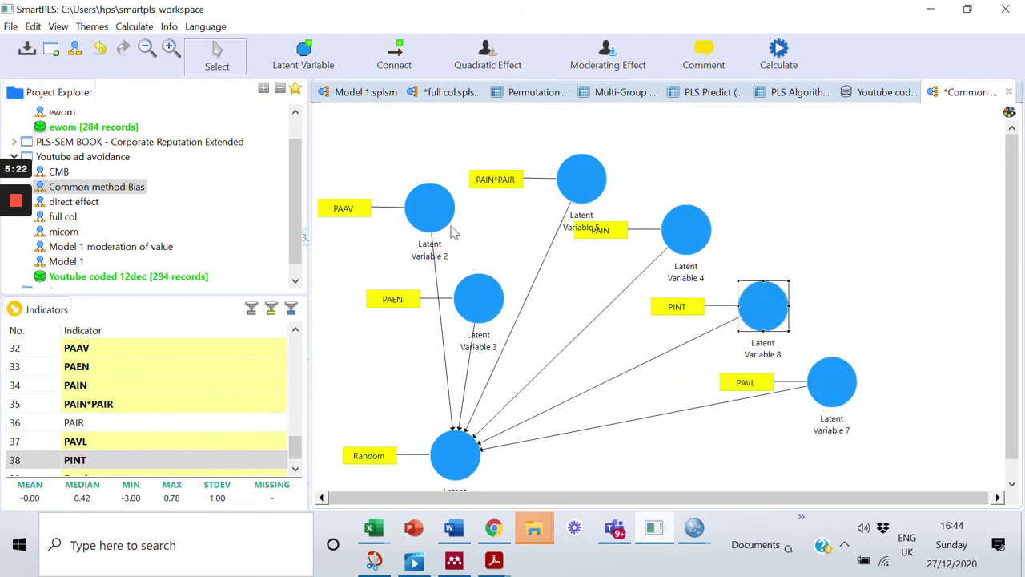
{"action": "left_click_drag", "start_coordinate": [441, 220], "coordinate": [389, 216]}
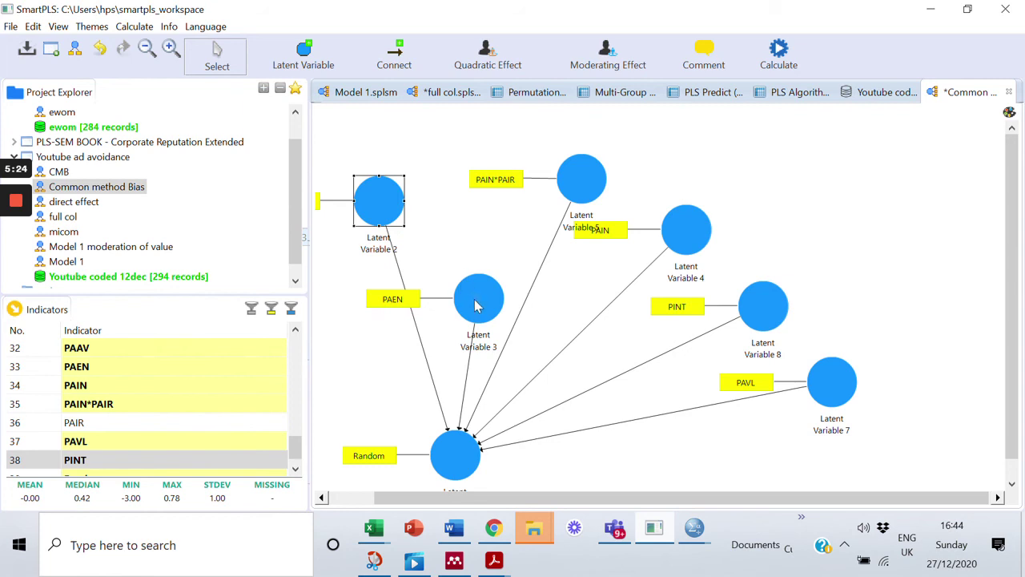
{"action": "left_click_drag", "start_coordinate": [475, 304], "coordinate": [463, 184]}
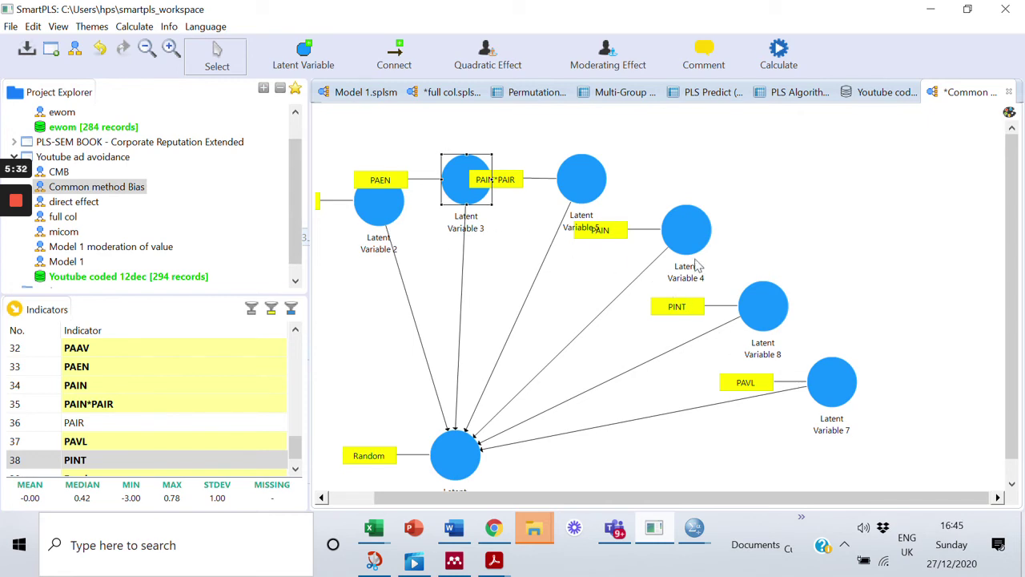
{"action": "left_click_drag", "start_coordinate": [460, 452], "coordinate": [479, 396]}
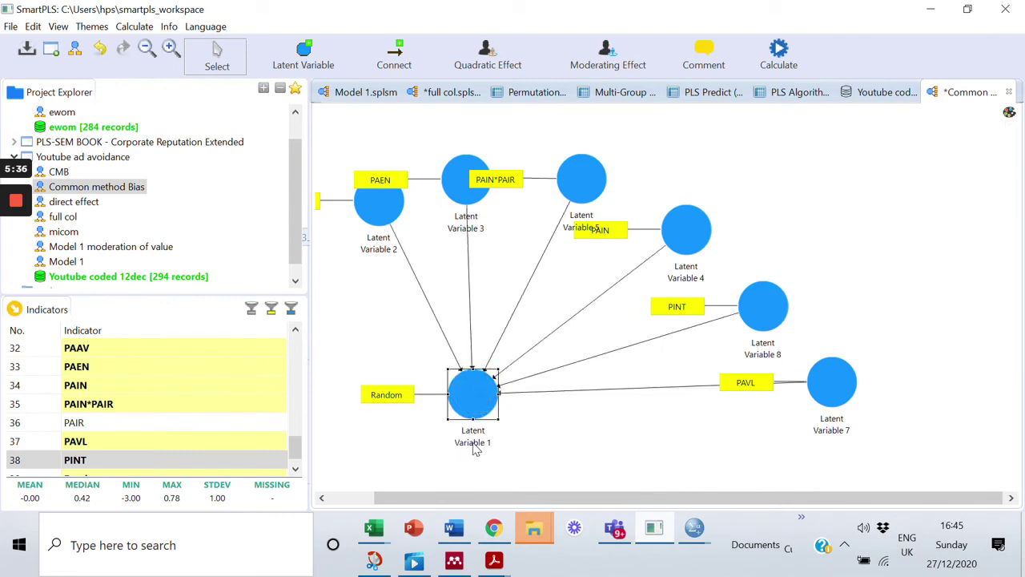
Run the PLS Algorithm on the Common method Bias model to get its path coefficients
{"action": "left_click", "coordinate": [782, 62]}
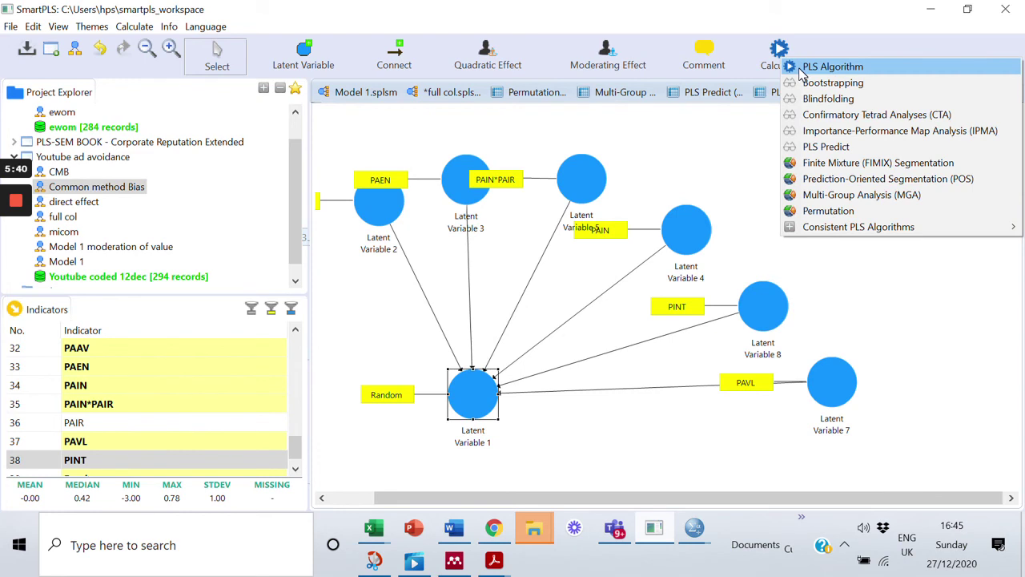
{"action": "left_click", "coordinate": [804, 69]}
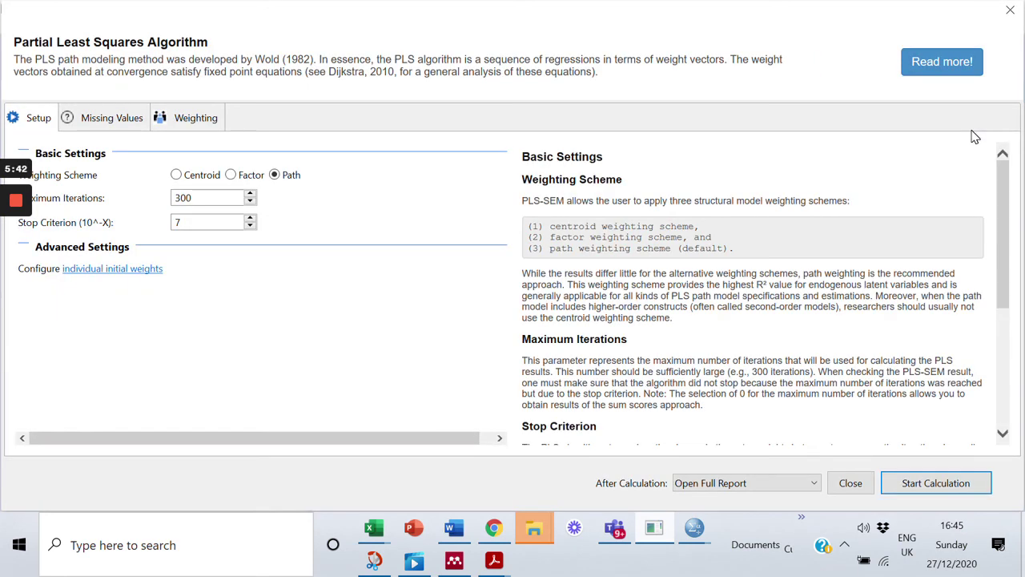
{"action": "left_click", "coordinate": [921, 483]}
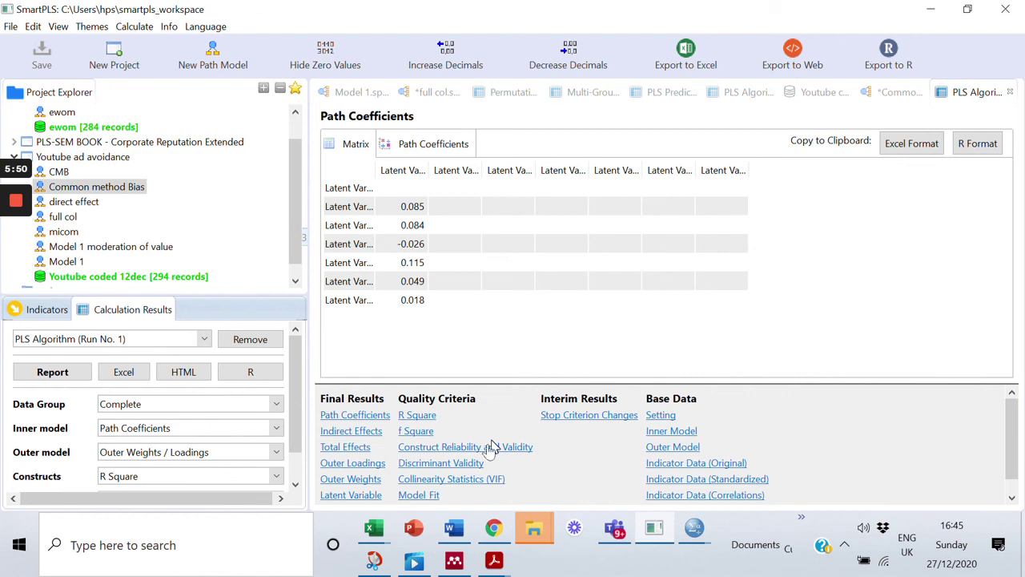
Show the Collinearity Statistics' Inner VIF Values, ranging from 1.124 to 1.647
{"action": "left_click", "coordinate": [447, 481]}
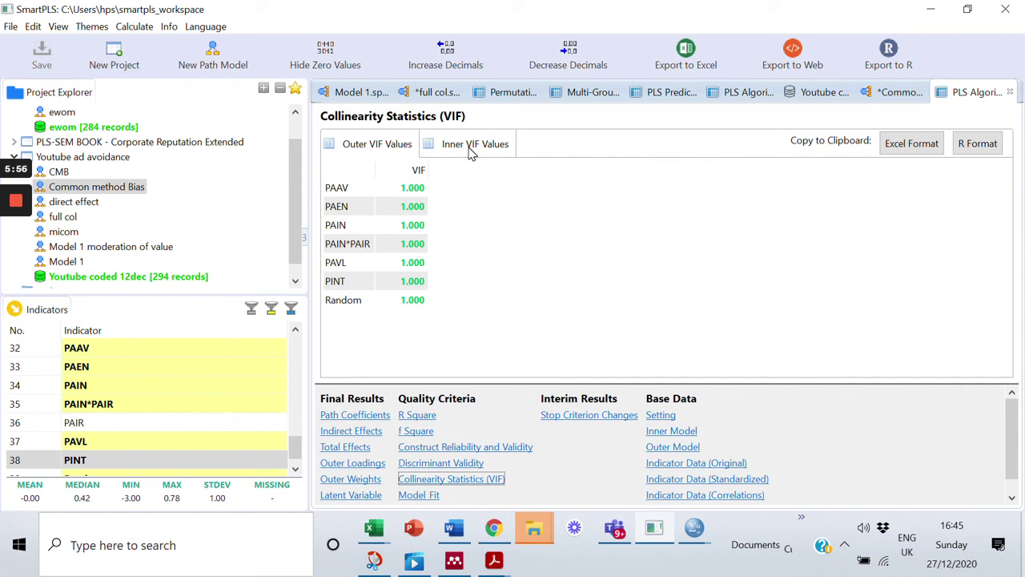
{"action": "left_click", "coordinate": [471, 151]}
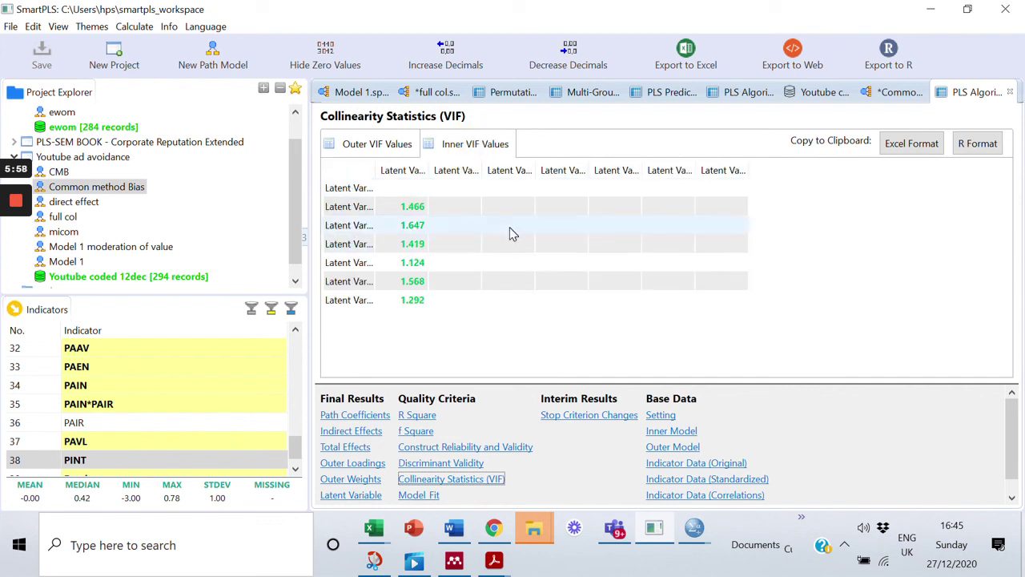